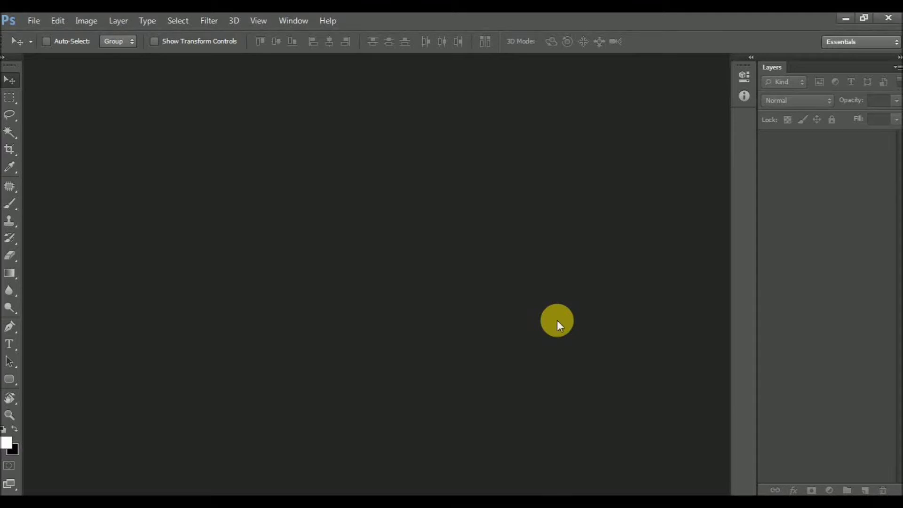
Cancel opening an image and create a new document at 300 ppi resolution.
{"action": "left_click", "coordinate": [34, 20]}
{"action": "left_click", "coordinate": [38, 42]}
{"action": "left_click", "coordinate": [391, 118]}
{"action": "key", "text": "Escape"}
{"action": "left_click", "coordinate": [34, 20]}
{"action": "left_click_drag", "start_coordinate": [398, 218], "coordinate": [338, 215]}
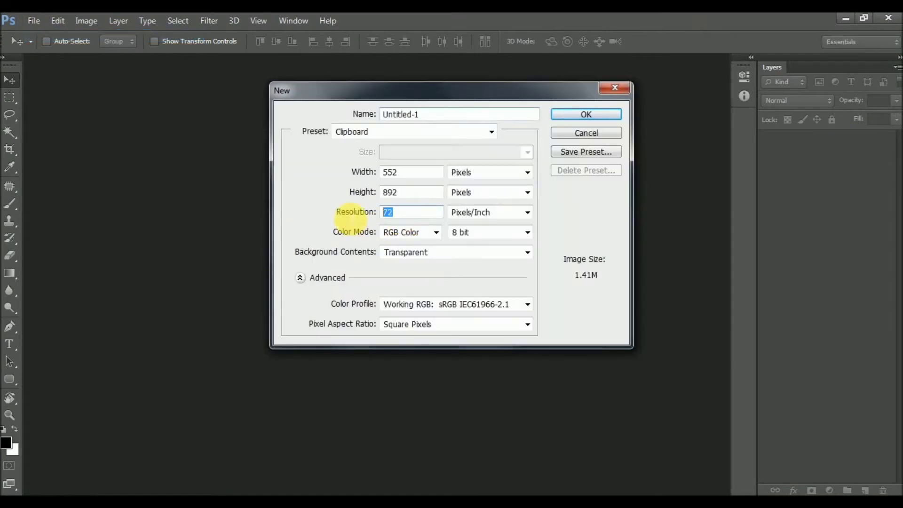
{"action": "type", "text": "300"}
{"action": "key", "text": "Return"}
Crop the canvas wider to the right into a landscape shape.
{"action": "key", "text": "c"}
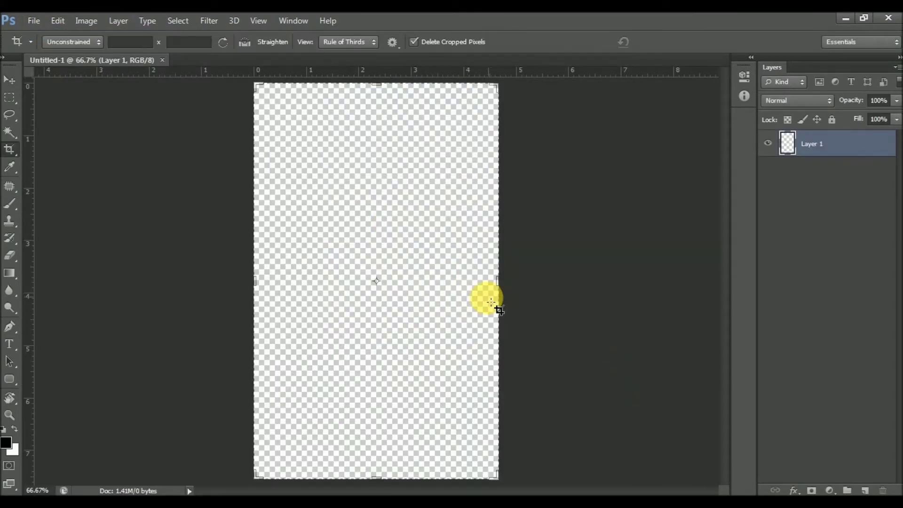
{"action": "left_click_drag", "start_coordinate": [512, 285], "coordinate": [635, 280]}
{"action": "key", "text": "Return"}
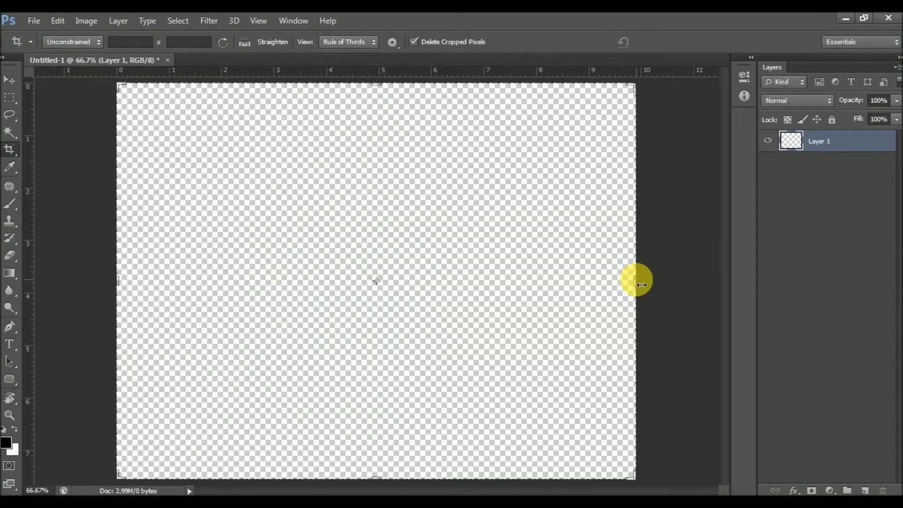
Add a new empty layer and fill it with white.
{"action": "key", "text": "v"}
{"action": "left_click", "coordinate": [871, 491]}
{"action": "key", "text": "x"}
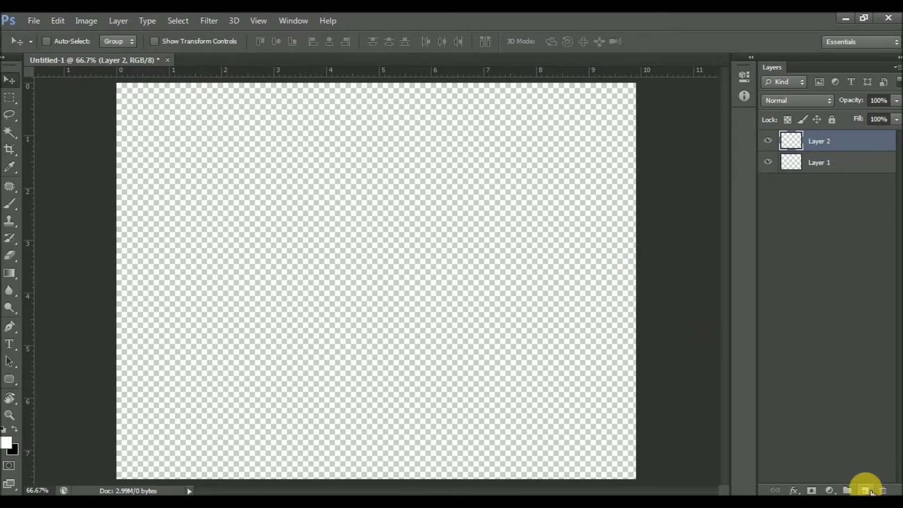
{"action": "key", "text": "alt+BackSpace"}
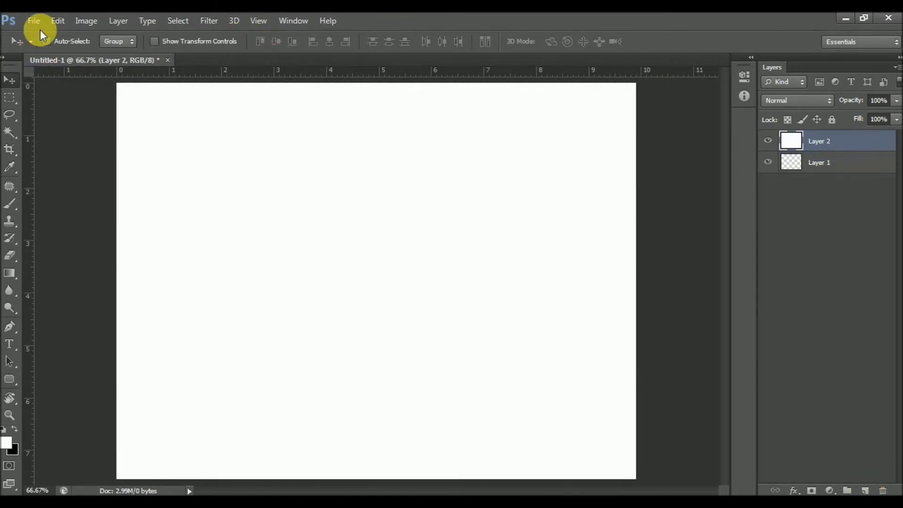
Open the man cutout PNG and the beach and sunset photos.
{"action": "left_click", "coordinate": [39, 26]}
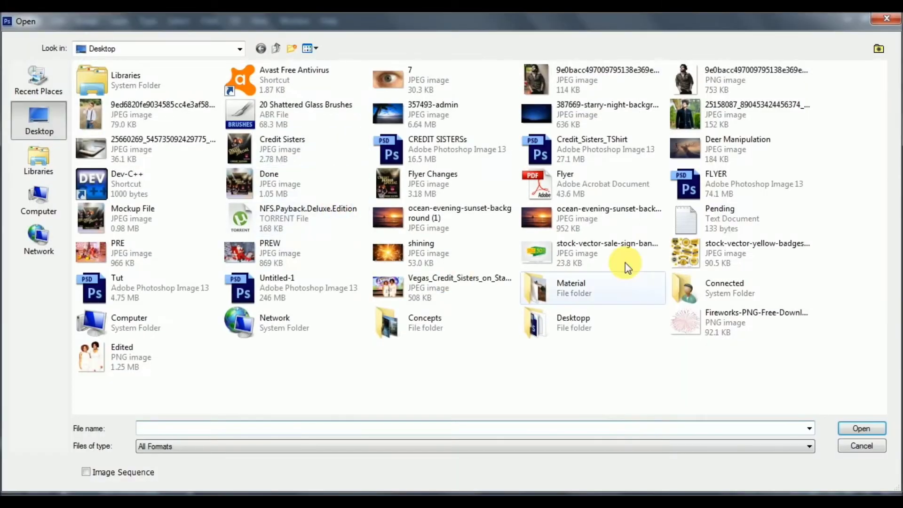
{"action": "left_click", "coordinate": [718, 88]}
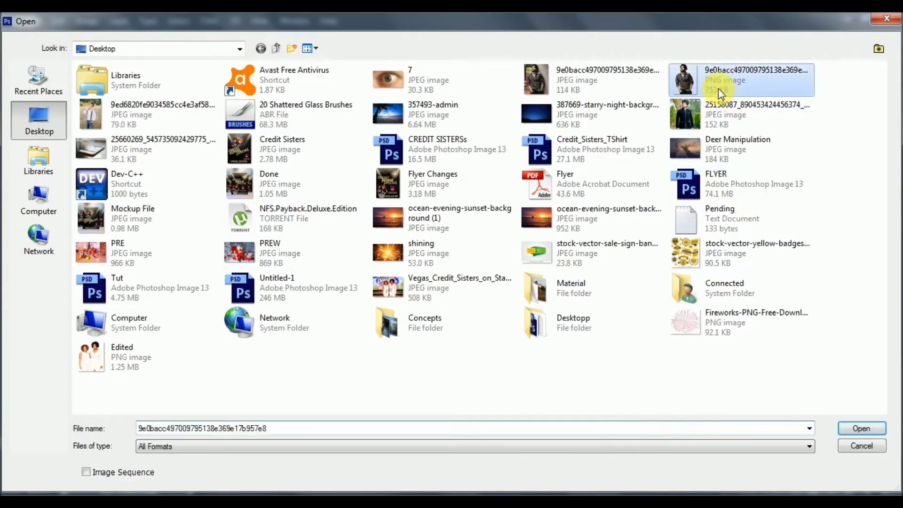
{"action": "left_click", "coordinate": [607, 218], "text": "ctrl"}
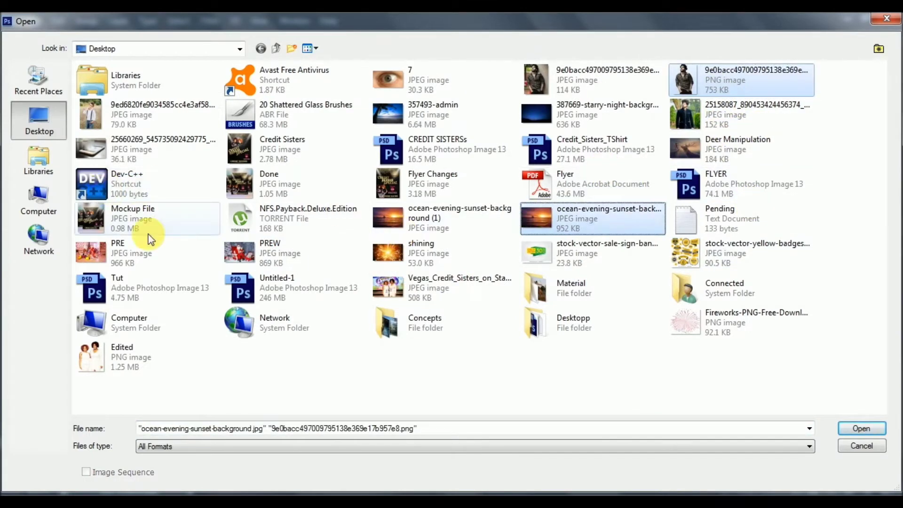
{"action": "double_click", "coordinate": [410, 114]}
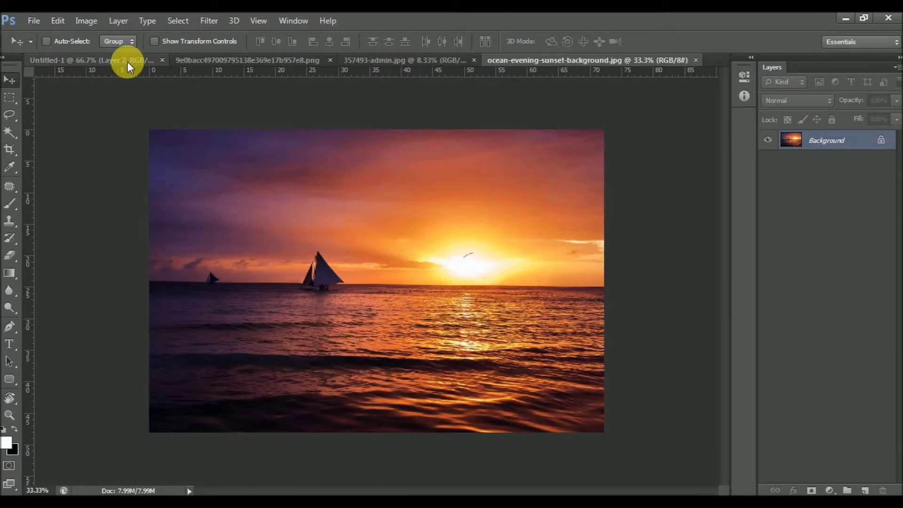
Drag the man photo onto the Untitled-1 document as a new layer.
{"action": "left_click", "coordinate": [128, 61]}
{"action": "left_click", "coordinate": [219, 61]}
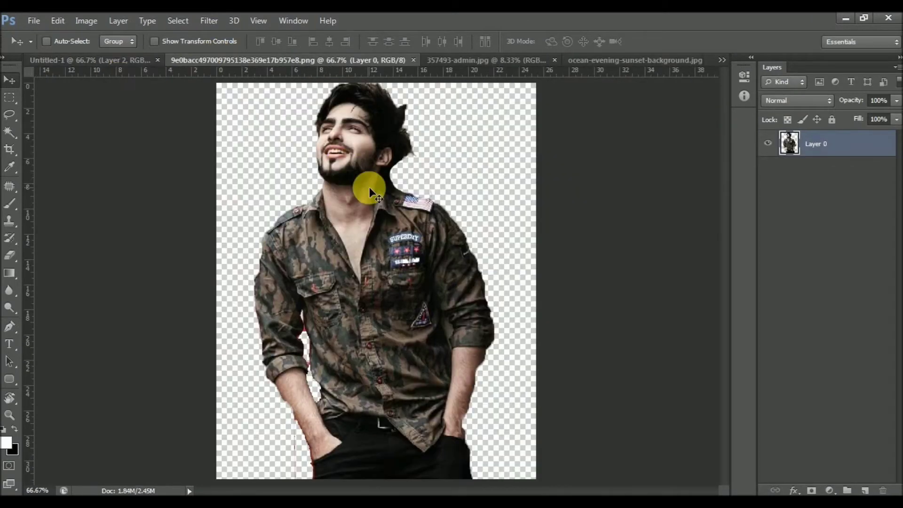
{"action": "mouse_move", "coordinate": [369, 188]}
{"action": "left_mouse_down"}
{"action": "mouse_move", "coordinate": [146, 73]}
{"action": "mouse_move", "coordinate": [377, 200]}
{"action": "left_mouse_up"}
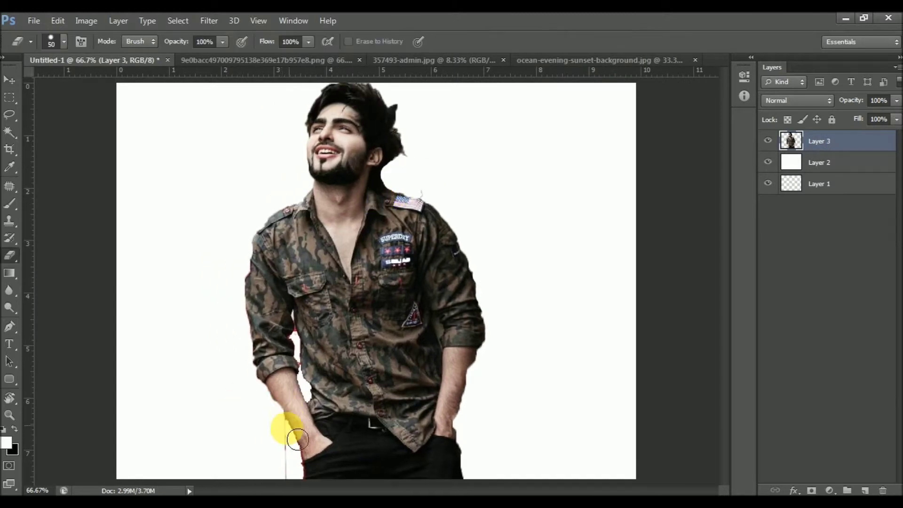
Zoom out, nudge the man right and down, and scale him down from the top-left corner.
{"action": "key", "text": "z"}
{"action": "key", "text": "v"}
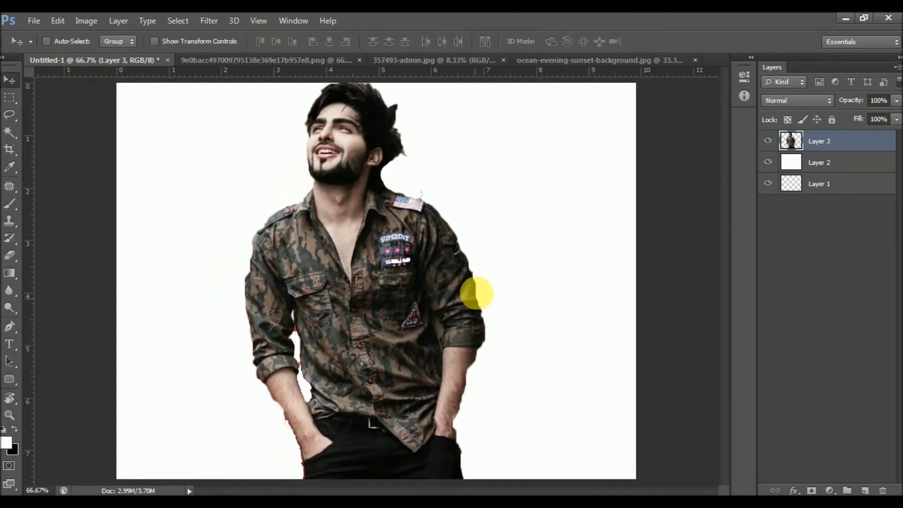
{"action": "key", "text": "ctrl+minus"}
{"action": "key", "text": "ctrl+minus"}
{"action": "left_click_drag", "start_coordinate": [429, 282], "coordinate": [418, 289]}
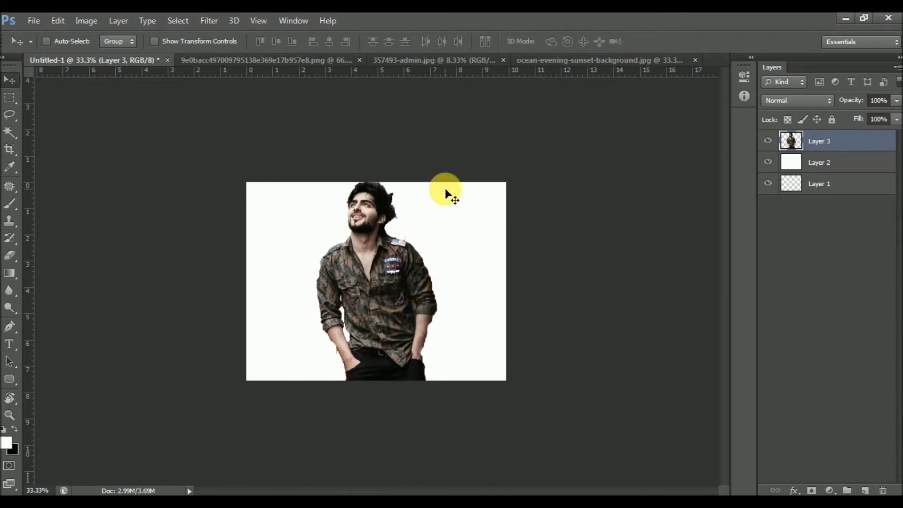
{"action": "key", "text": "ctrl+t"}
{"action": "left_click_drag", "start_coordinate": [293, 182], "coordinate": [323, 191]}
{"action": "key", "text": "Return"}
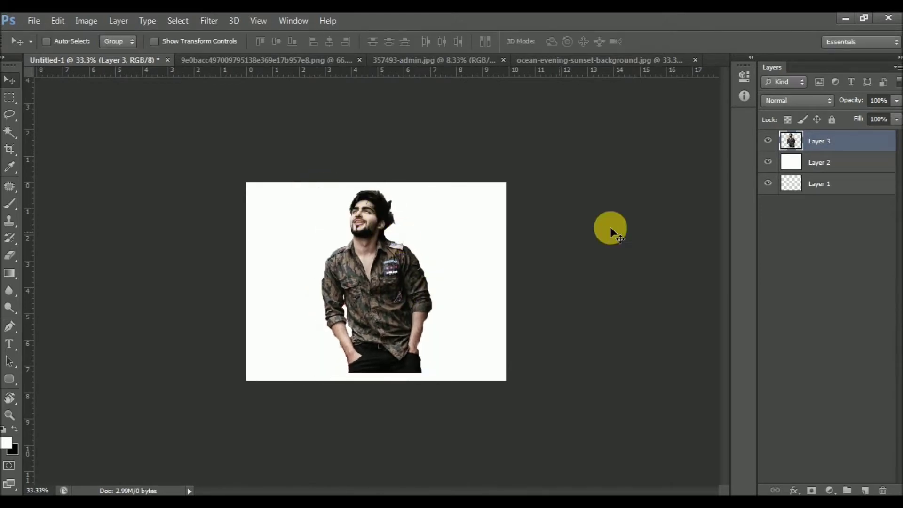
Close Levels without changes and add a white layer mask to the man's layer.
{"action": "left_click", "coordinate": [86, 21]}
{"action": "mouse_move", "coordinate": [106, 54]}
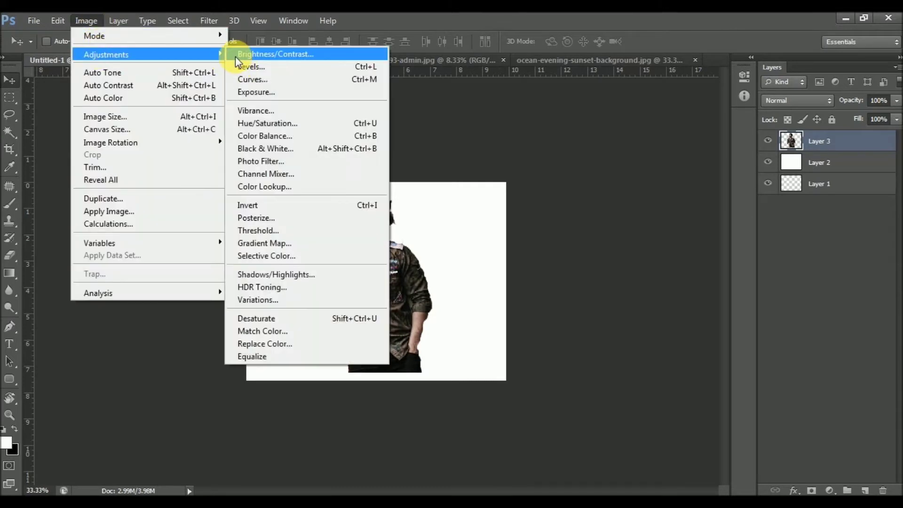
{"action": "left_click", "coordinate": [242, 68]}
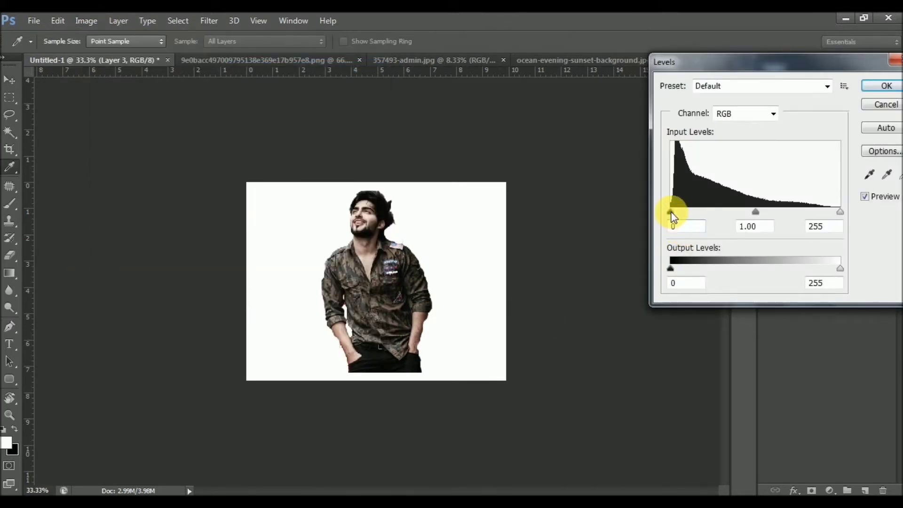
{"action": "left_click", "coordinate": [886, 86]}
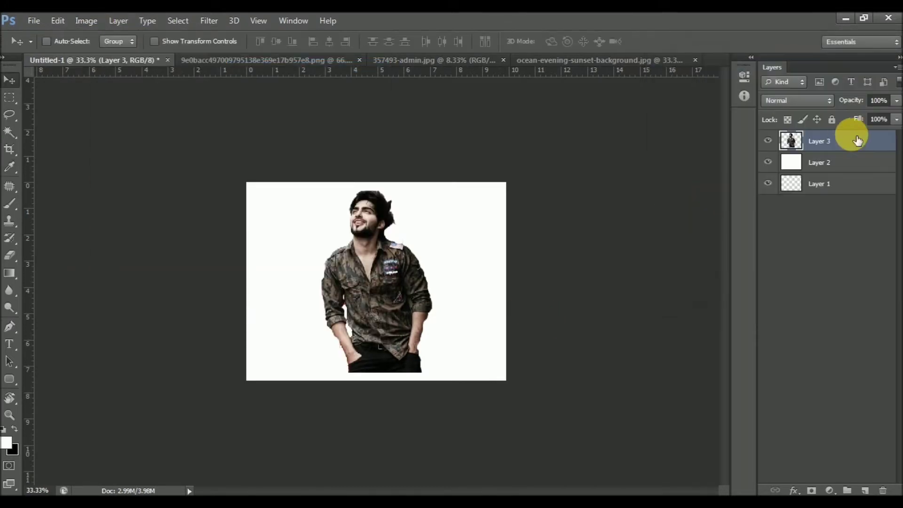
{"action": "right_click", "coordinate": [806, 141]}
{"action": "left_click", "coordinate": [824, 131]}
{"action": "left_click", "coordinate": [812, 489]}
Add a Threshold adjustment layer and set its level to 130.
{"action": "left_click", "coordinate": [830, 490]}
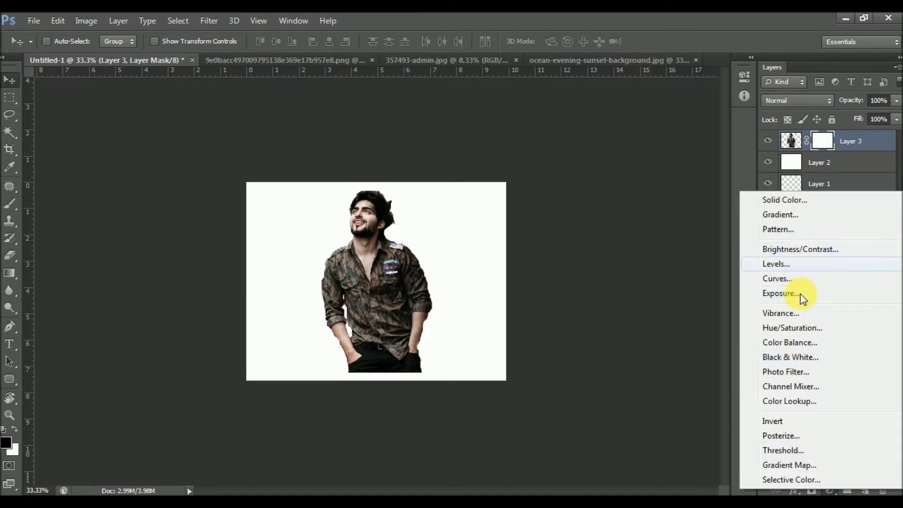
{"action": "left_click", "coordinate": [786, 449]}
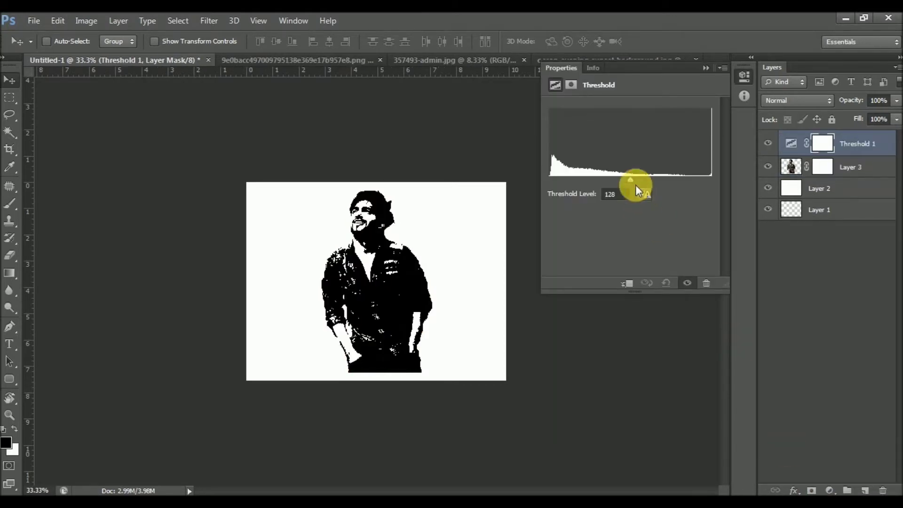
{"action": "left_click_drag", "start_coordinate": [630, 183], "coordinate": [631, 183]}
{"action": "left_click", "coordinate": [607, 193]}
{"action": "type", "text": "130"}
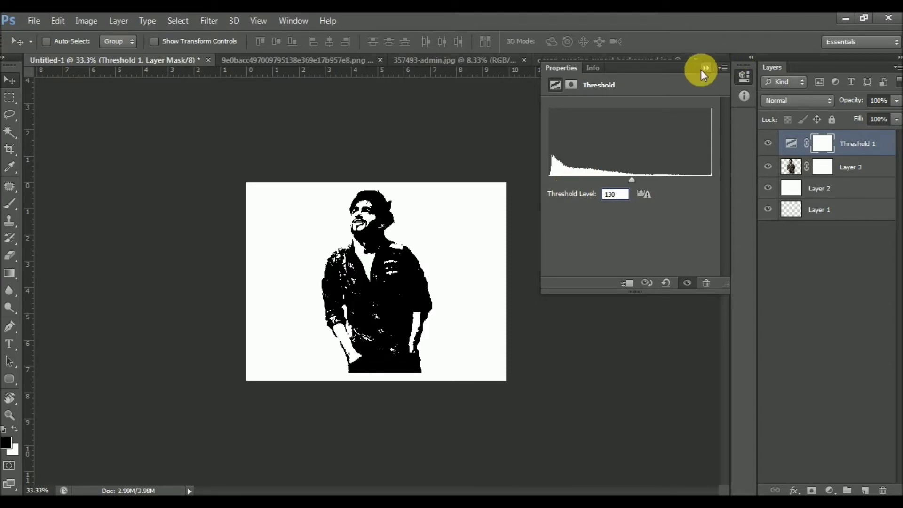
{"action": "left_click", "coordinate": [702, 68]}
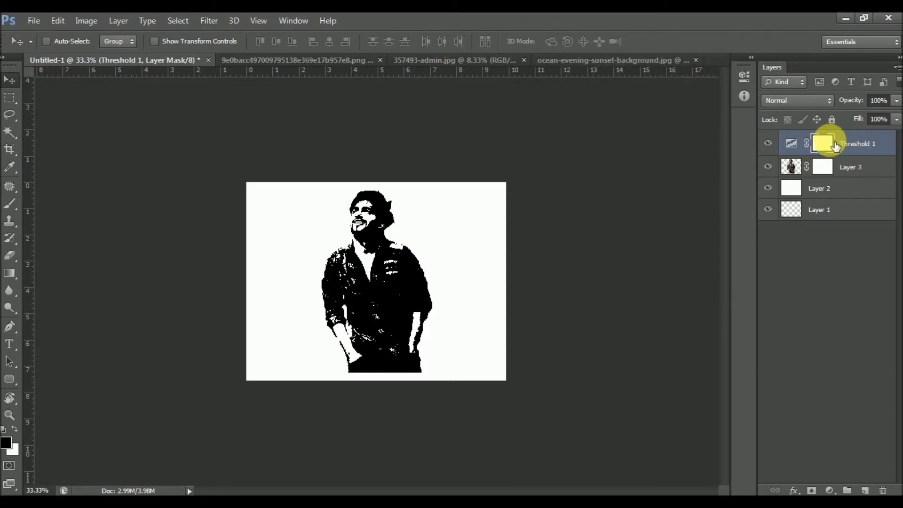
{"action": "left_click", "coordinate": [334, 63]}
Copy the palm beach photo into Untitled-1 and scale it down small.
{"action": "left_click", "coordinate": [444, 59]}
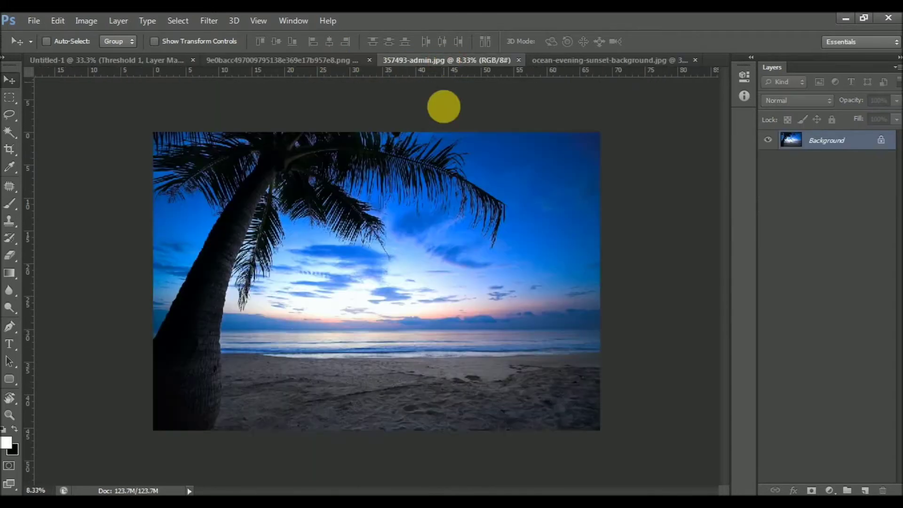
{"action": "key", "text": "ctrl+a"}
{"action": "left_click", "coordinate": [111, 61]}
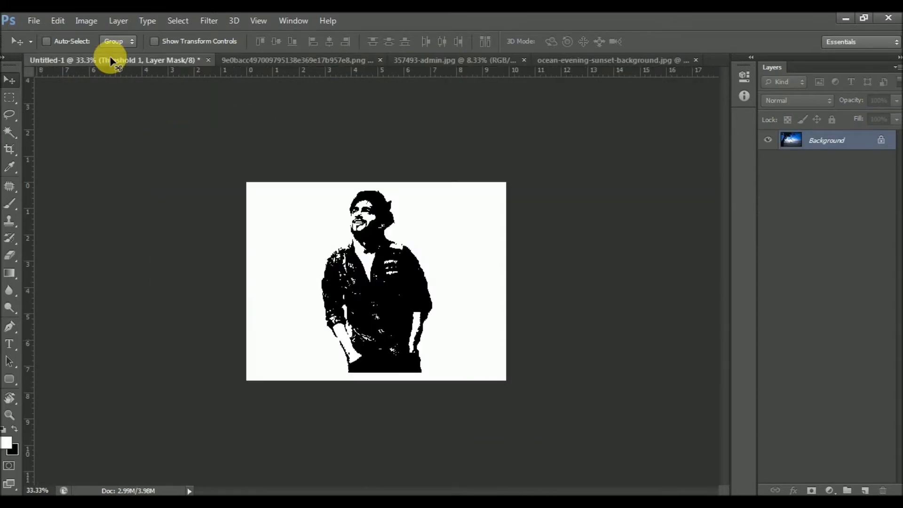
{"action": "key", "text": "ctrl+v"}
{"action": "key", "text": "ctrl+t"}
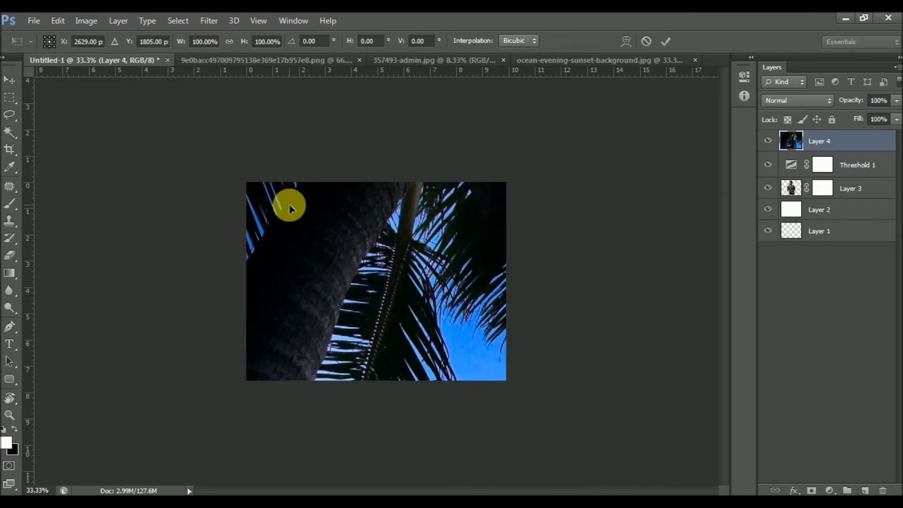
{"action": "key", "text": "ctrl+minus"}
{"action": "key", "text": "ctrl+minus"}
{"action": "key", "text": "ctrl+minus"}
{"action": "key", "text": "ctrl+minus"}
{"action": "key", "text": "ctrl+minus"}
{"action": "key", "text": "ctrl+minus"}
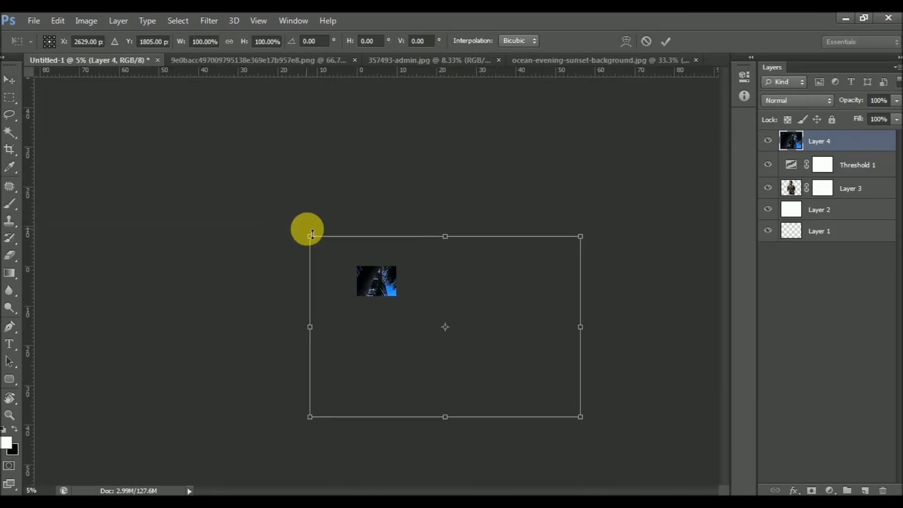
{"action": "left_click_drag", "start_coordinate": [317, 241], "coordinate": [446, 298]}
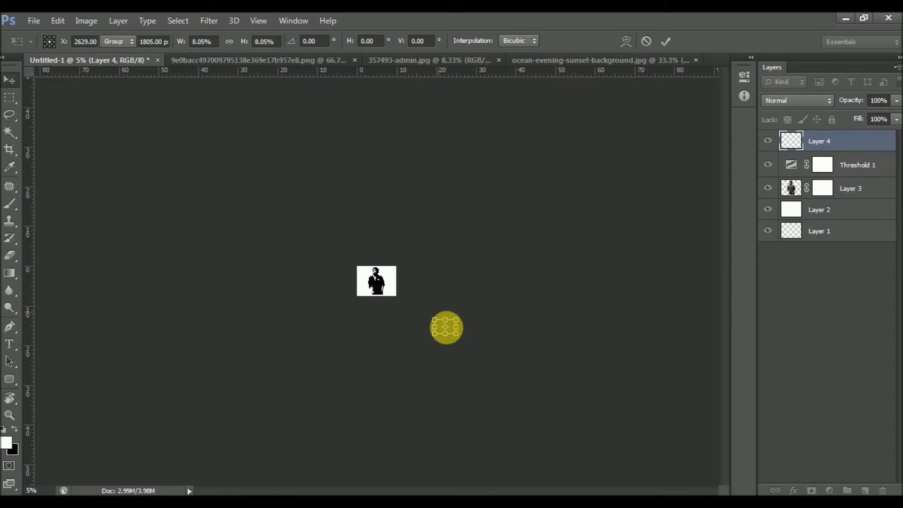
{"action": "key", "text": "Return"}
Move the small beach photo up over the man's head.
{"action": "left_click_drag", "start_coordinate": [446, 326], "coordinate": [379, 281]}
{"action": "key", "text": "z"}
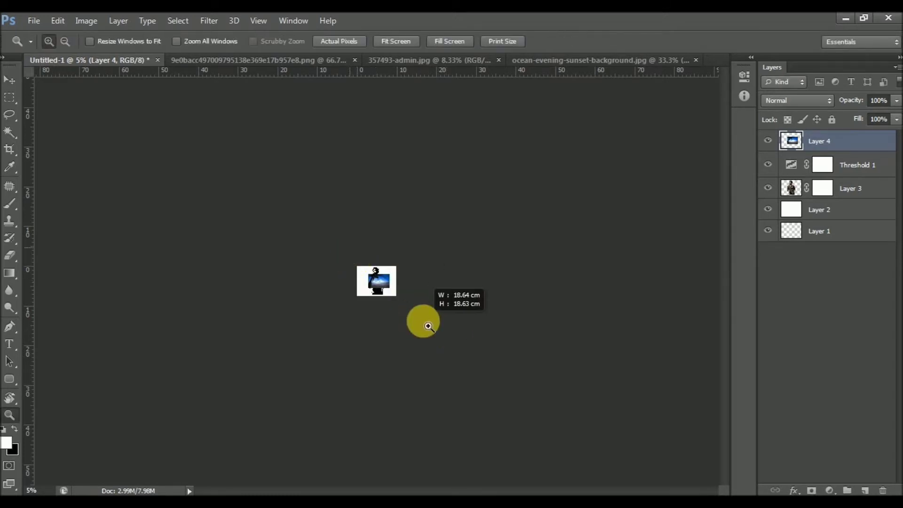
{"action": "left_click", "coordinate": [428, 326]}
{"action": "key", "text": "v"}
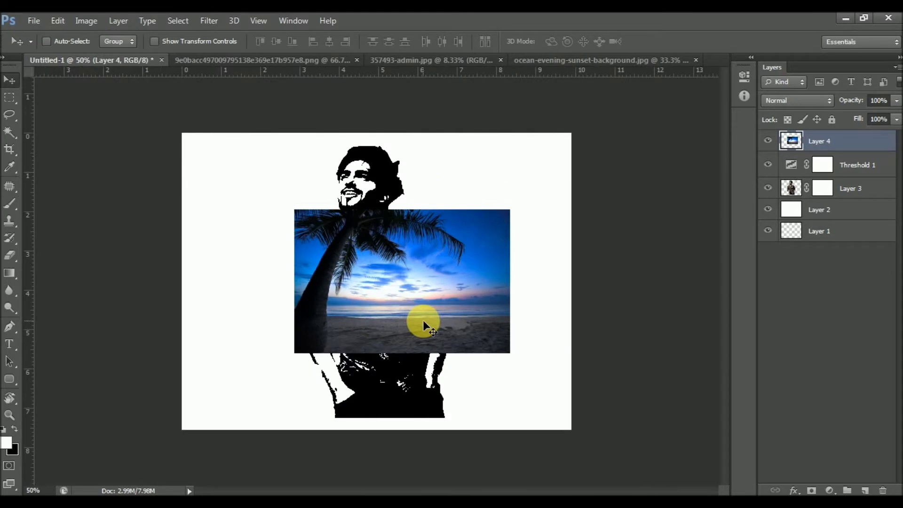
{"action": "left_click_drag", "start_coordinate": [399, 308], "coordinate": [368, 239]}
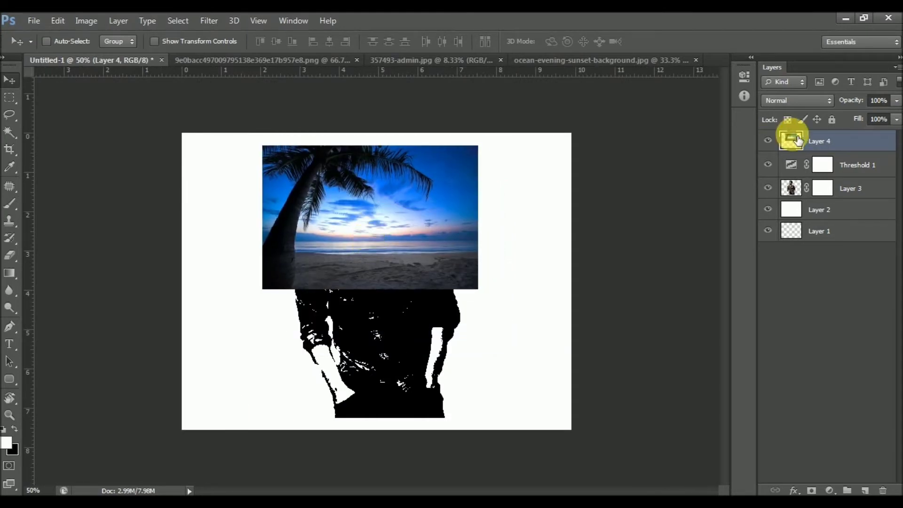
{"action": "right_click", "coordinate": [815, 143]}
Clip the beach photo to the silhouette, set it to Screen, and move it down.
{"action": "left_click", "coordinate": [599, 221]}
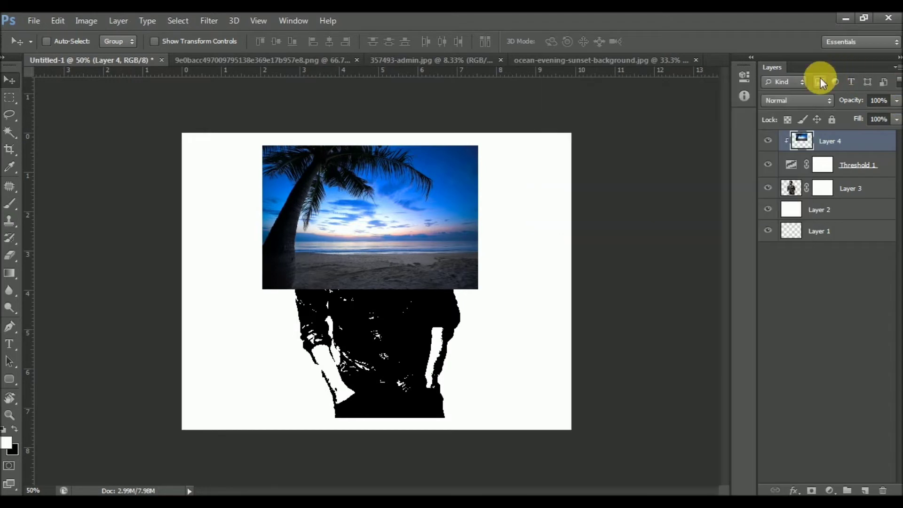
{"action": "left_click", "coordinate": [797, 103]}
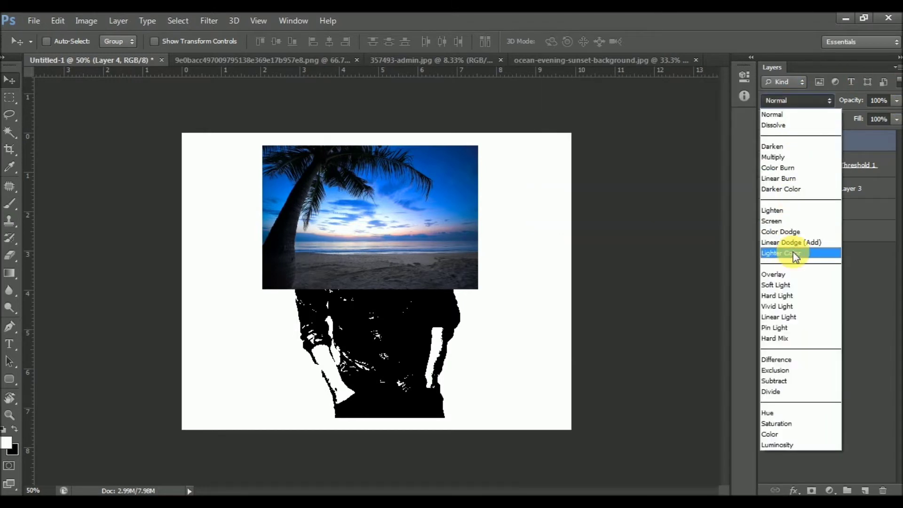
{"action": "left_click", "coordinate": [783, 221]}
{"action": "mouse_move", "coordinate": [369, 221]}
{"action": "left_mouse_down"}
{"action": "mouse_move", "coordinate": [360, 371]}
{"action": "mouse_move", "coordinate": [373, 362]}
{"action": "left_mouse_up"}
Choose a soft round 50 px Eraser brush, then nudge the beach photo within the figure.
{"action": "key", "text": "e"}
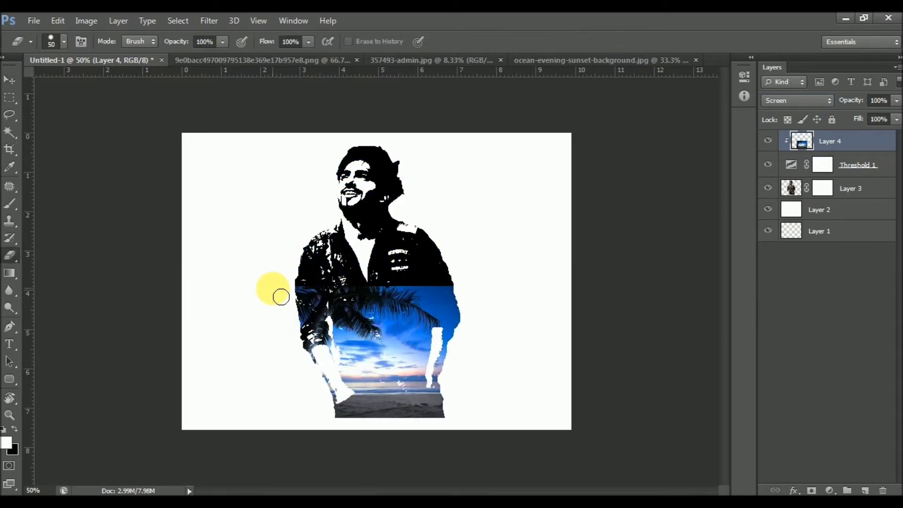
{"action": "left_click", "coordinate": [52, 41]}
{"action": "left_click", "coordinate": [32, 143]}
{"action": "left_click", "coordinate": [276, 292]}
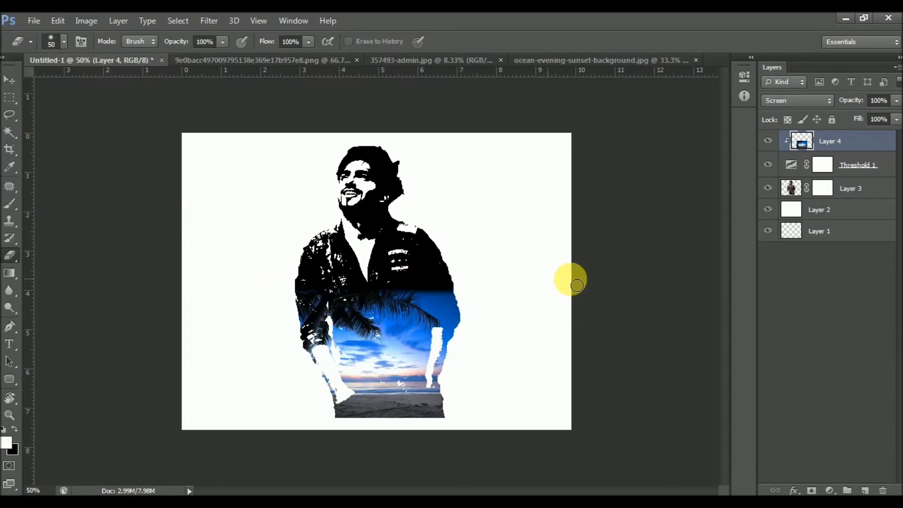
{"action": "key", "text": "v"}
{"action": "left_click_drag", "start_coordinate": [385, 329], "coordinate": [387, 329]}
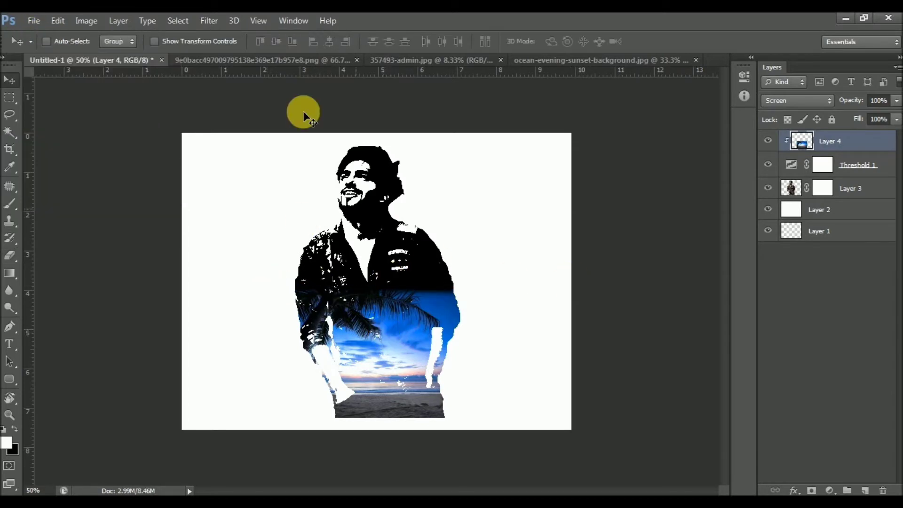
Drag the ocean evening sunset photo into Untitled-1 as a new layer.
{"action": "left_click", "coordinate": [296, 63]}
{"action": "left_click", "coordinate": [431, 61]}
{"action": "left_click", "coordinate": [572, 59]}
{"action": "left_click_drag", "start_coordinate": [541, 150], "coordinate": [375, 231]}
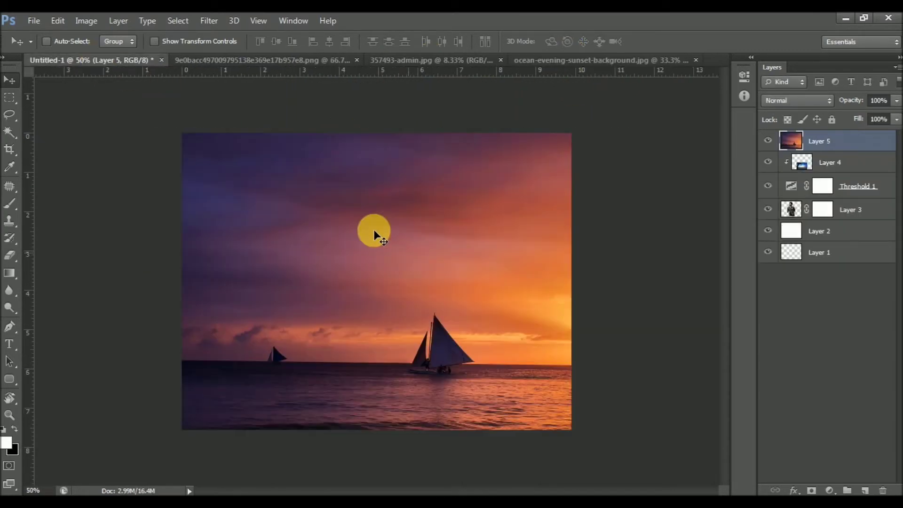
Scale the sunset photo down, then move it to the top centre and enlarge it.
{"action": "key", "text": "ctrl+t"}
{"action": "left_click_drag", "start_coordinate": [182, 133], "coordinate": [446, 309]}
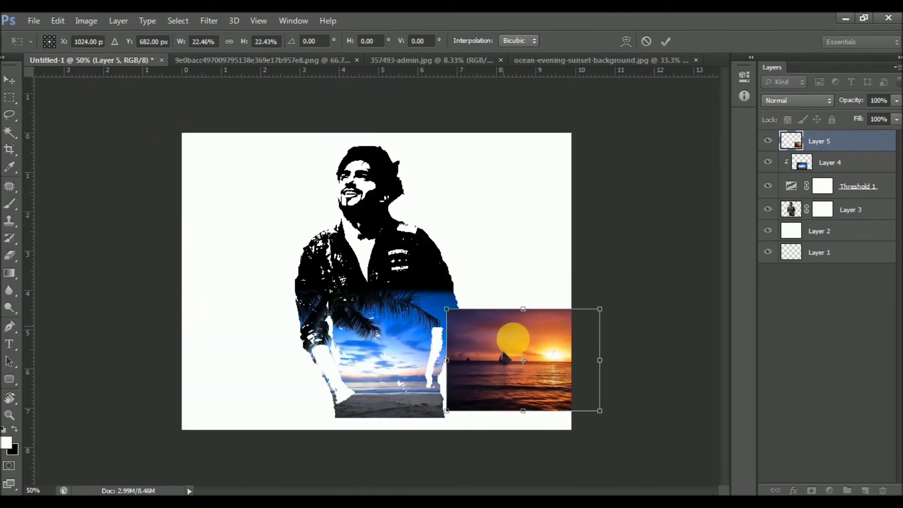
{"action": "left_click_drag", "start_coordinate": [503, 367], "coordinate": [373, 242]}
{"action": "left_click_drag", "start_coordinate": [312, 298], "coordinate": [251, 319]}
Commit the sunset photo's size, set it to Screen, and clip it to the beach layer.
{"action": "key", "text": "Return"}
{"action": "left_click_drag", "start_coordinate": [321, 250], "coordinate": [311, 247]}
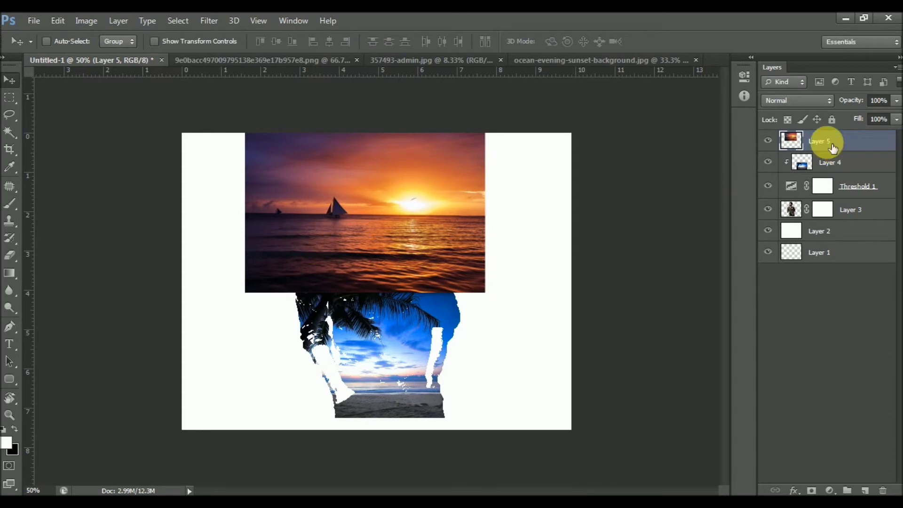
{"action": "left_click", "coordinate": [798, 98]}
{"action": "left_click", "coordinate": [779, 221]}
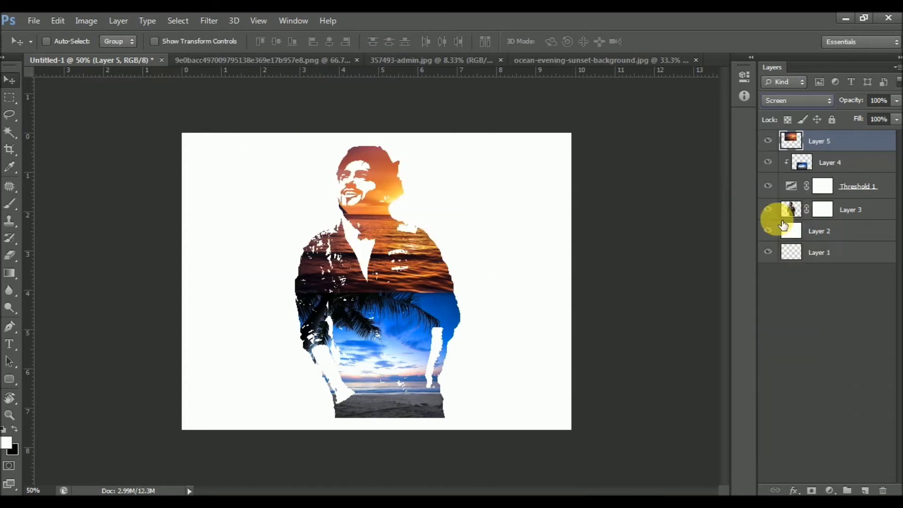
{"action": "right_click", "coordinate": [821, 143]}
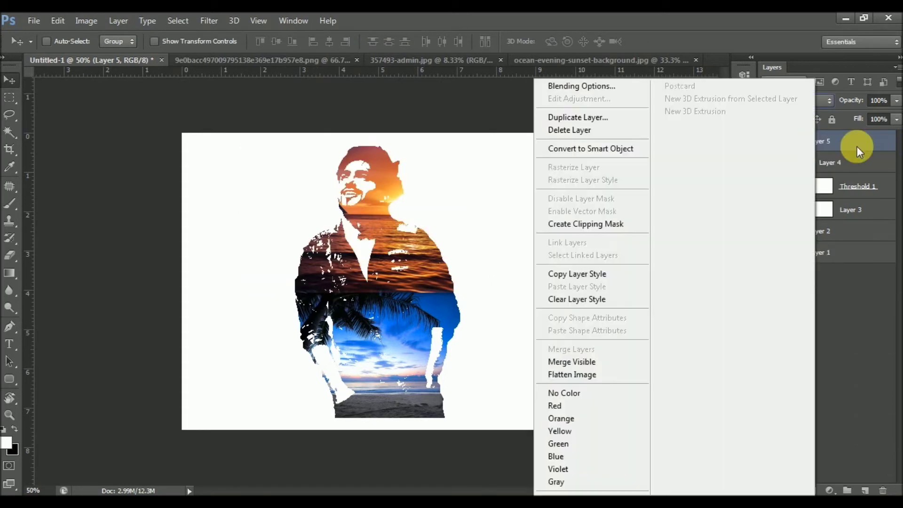
{"action": "left_click", "coordinate": [608, 225]}
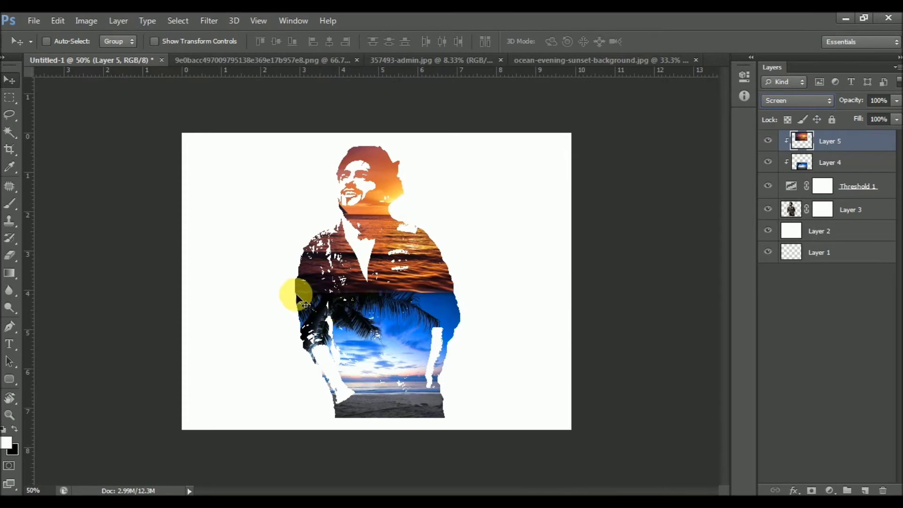
Enlarge the sunset photo to 116% and position it over the man's chest.
{"action": "key", "text": "r"}
{"action": "key", "text": "e"}
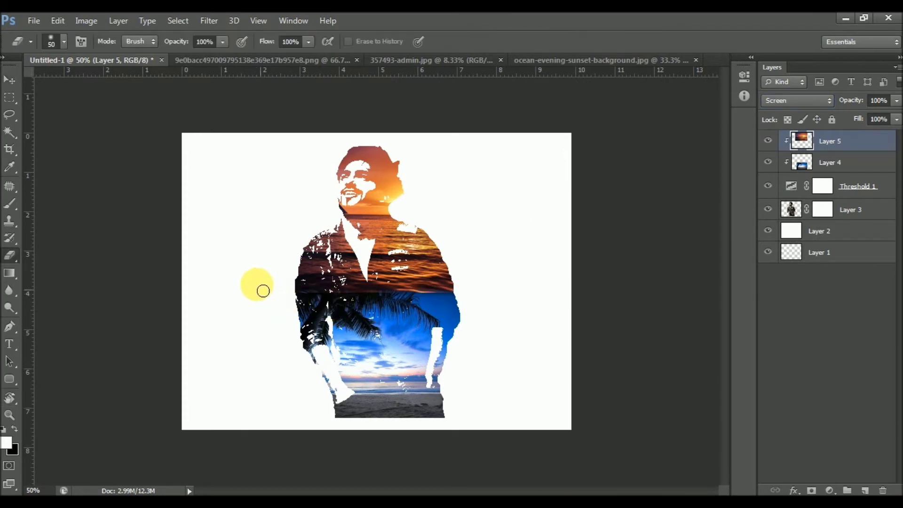
{"action": "key", "text": "v"}
{"action": "mouse_move", "coordinate": [358, 260]}
{"action": "left_mouse_down"}
{"action": "mouse_move", "coordinate": [355, 290]}
{"action": "mouse_move", "coordinate": [361, 273]}
{"action": "left_mouse_up"}
{"action": "key", "text": "ctrl+t"}
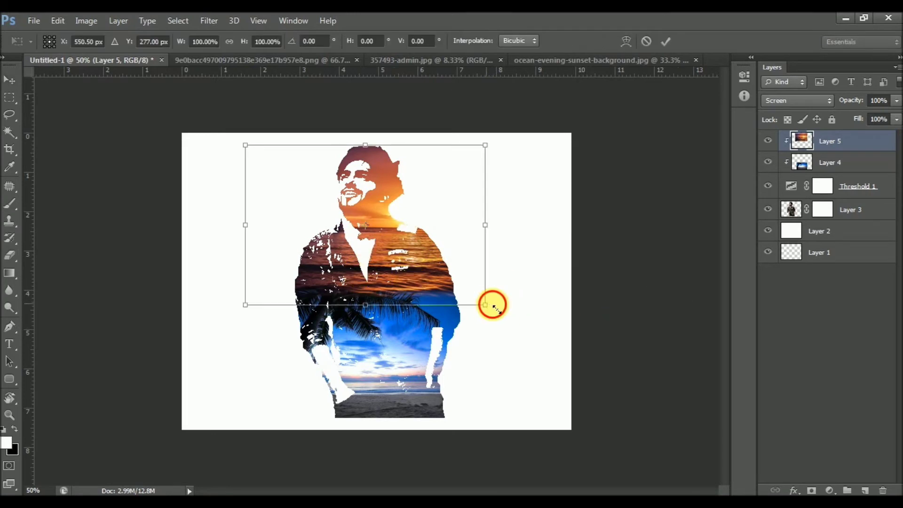
{"action": "left_click_drag", "start_coordinate": [493, 305], "coordinate": [513, 319]}
{"action": "mouse_move", "coordinate": [276, 269]}
{"action": "left_mouse_down"}
{"action": "mouse_move", "coordinate": [305, 271]}
{"action": "mouse_move", "coordinate": [263, 271]}
{"action": "left_mouse_up"}
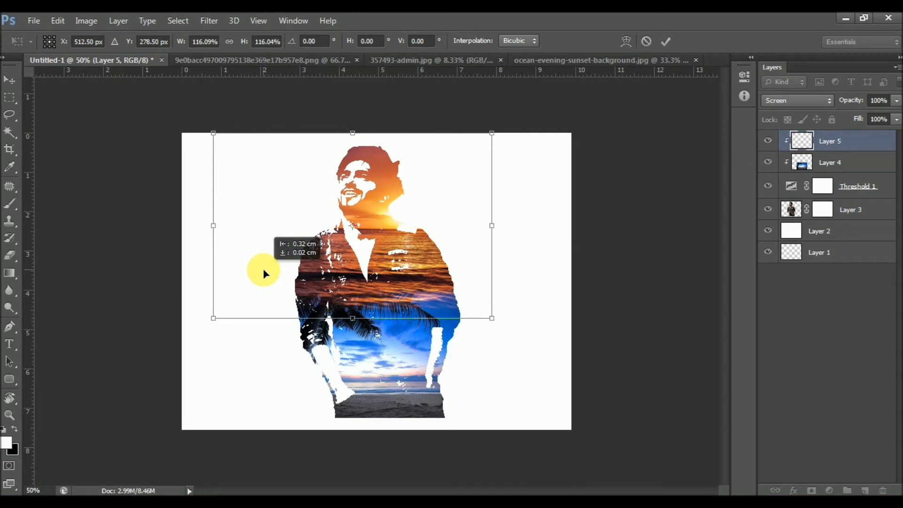
{"action": "key", "text": "Return"}
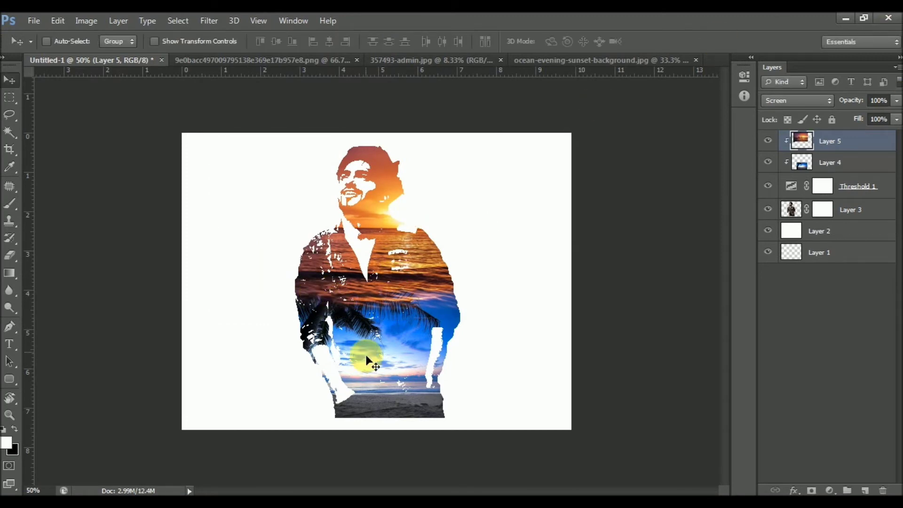
{"action": "left_click", "coordinate": [816, 161]}
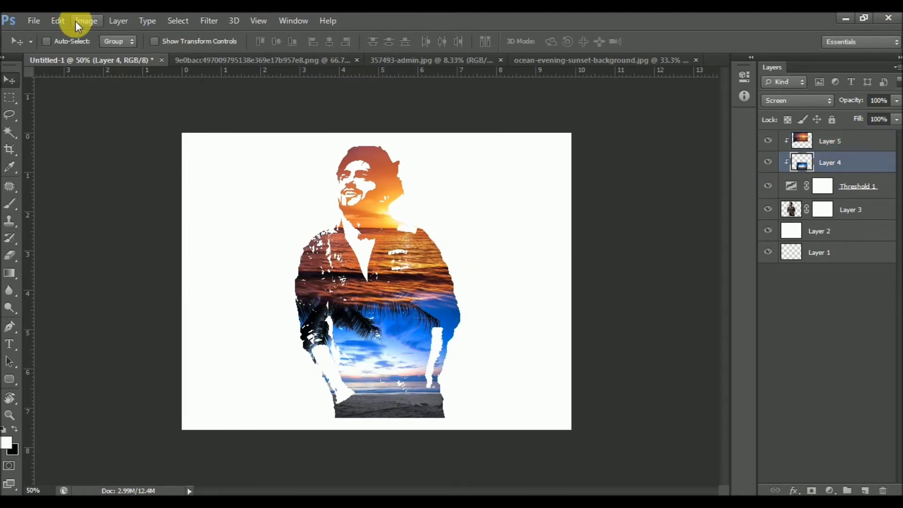
Open Curves on the beach photo, add an RGB midtone point and raise the Blue curve.
{"action": "left_click", "coordinate": [76, 23]}
{"action": "left_click", "coordinate": [255, 91]}
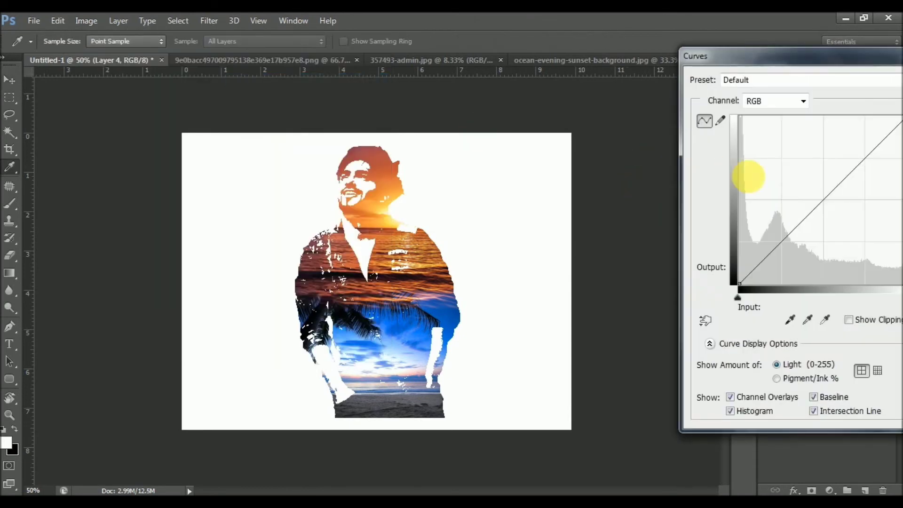
{"action": "left_click_drag", "start_coordinate": [831, 202], "coordinate": [832, 196]}
{"action": "left_click", "coordinate": [803, 101]}
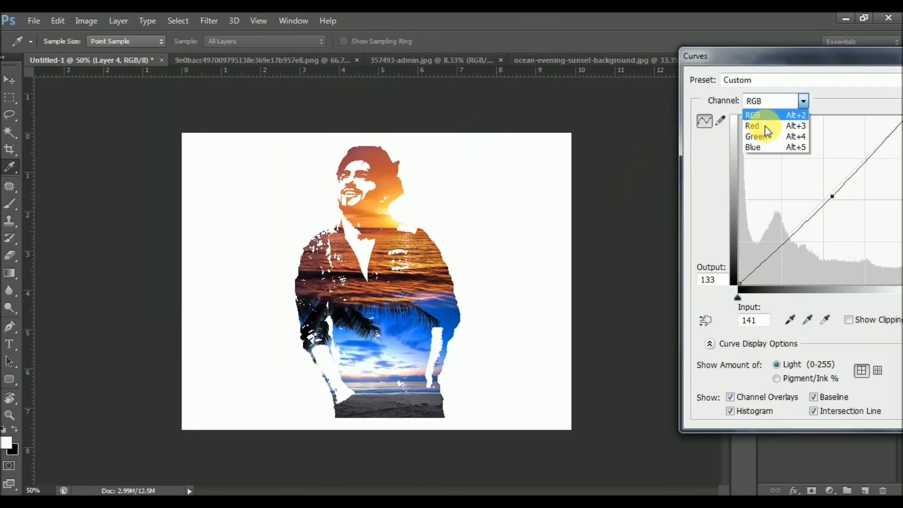
{"action": "left_click", "coordinate": [763, 148]}
{"action": "left_click_drag", "start_coordinate": [841, 183], "coordinate": [844, 175]}
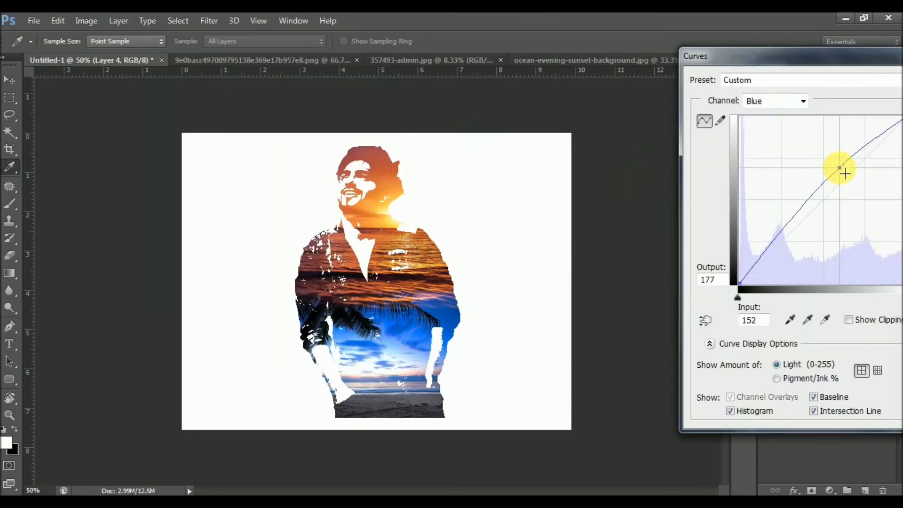
{"action": "left_click", "coordinate": [785, 219]}
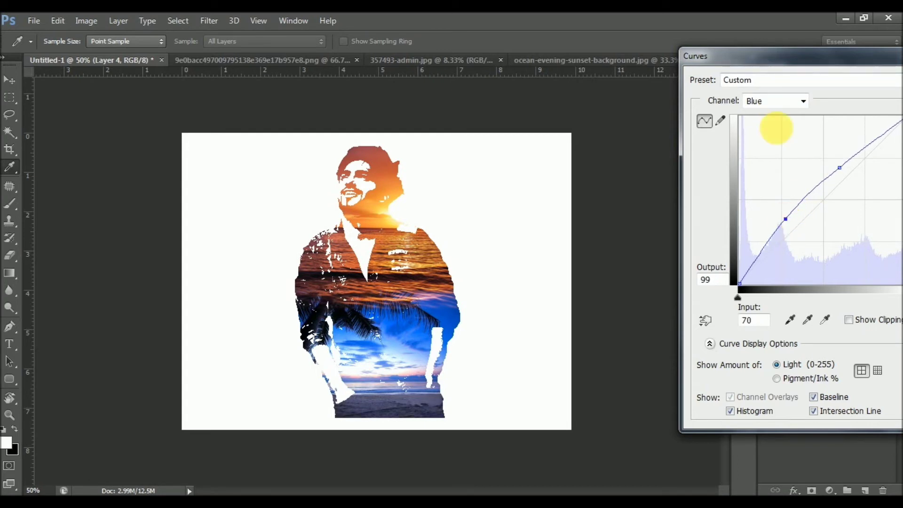
Raise the Red curve to warm the beach photo and apply the Curves.
{"action": "left_click", "coordinate": [767, 106]}
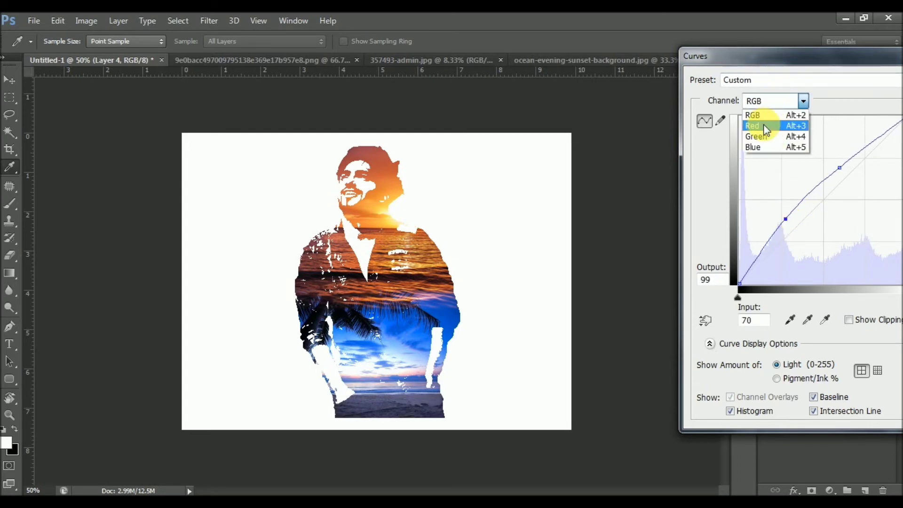
{"action": "left_click", "coordinate": [771, 124]}
{"action": "left_click", "coordinate": [829, 190]}
{"action": "left_click_drag", "start_coordinate": [829, 190], "coordinate": [837, 144]}
{"action": "key", "text": "Return"}
{"action": "left_click", "coordinate": [98, 22]}
Dismiss Levels, then open Curves on the sunset photo and raise its Red curve.
{"action": "left_click", "coordinate": [302, 71]}
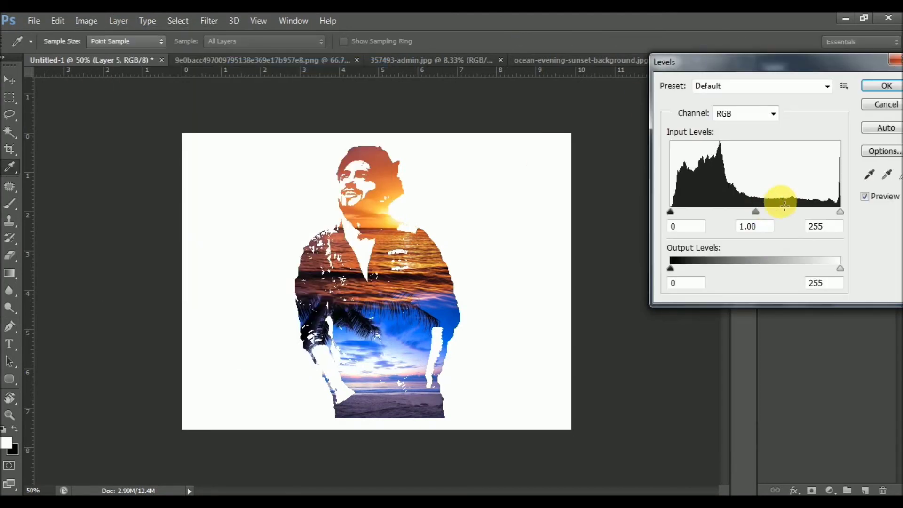
{"action": "key", "text": "Escape"}
{"action": "left_click", "coordinate": [86, 20]}
{"action": "mouse_move", "coordinate": [106, 54]}
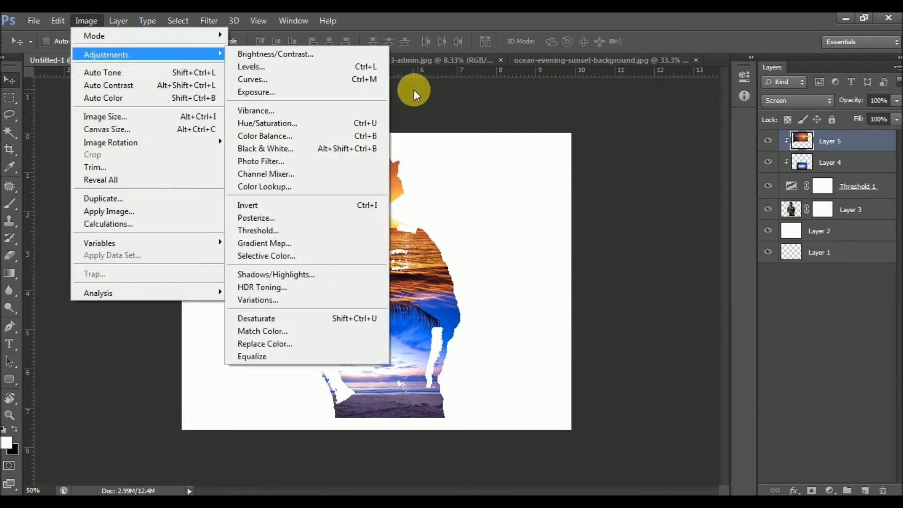
{"action": "left_click", "coordinate": [266, 79]}
{"action": "left_click", "coordinate": [776, 101]}
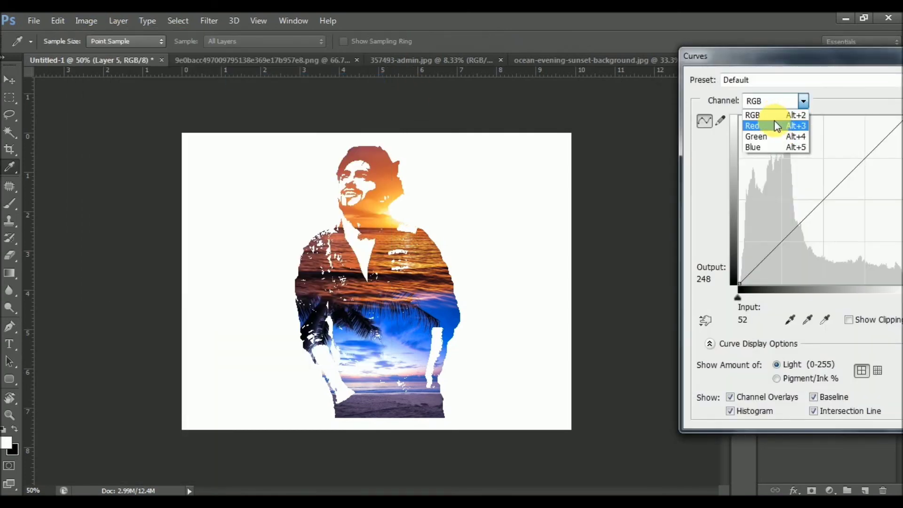
{"action": "left_click", "coordinate": [777, 126]}
{"action": "left_click_drag", "start_coordinate": [840, 190], "coordinate": [843, 179]}
Bend the Blue curve upward, add lower points on Blue and Red, and apply.
{"action": "left_click", "coordinate": [773, 101]}
{"action": "left_click", "coordinate": [755, 149]}
{"action": "left_click_drag", "start_coordinate": [823, 201], "coordinate": [819, 192]}
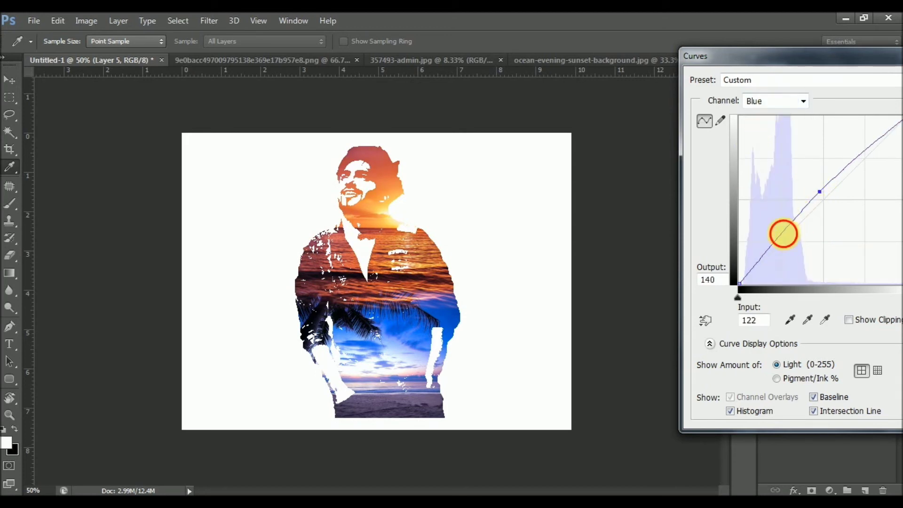
{"action": "left_click", "coordinate": [783, 234]}
{"action": "left_click", "coordinate": [774, 107]}
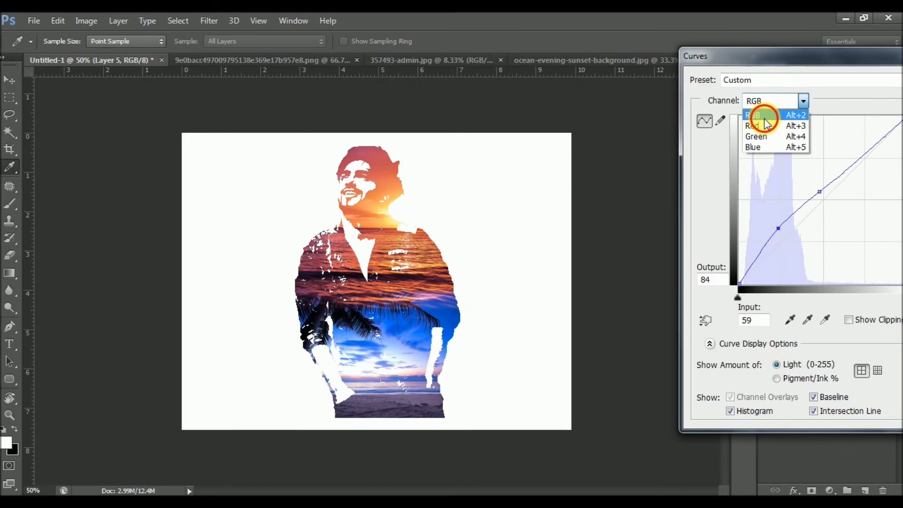
{"action": "left_click", "coordinate": [771, 103]}
{"action": "left_click", "coordinate": [765, 126]}
{"action": "left_click", "coordinate": [787, 222]}
{"action": "key", "text": "Return"}
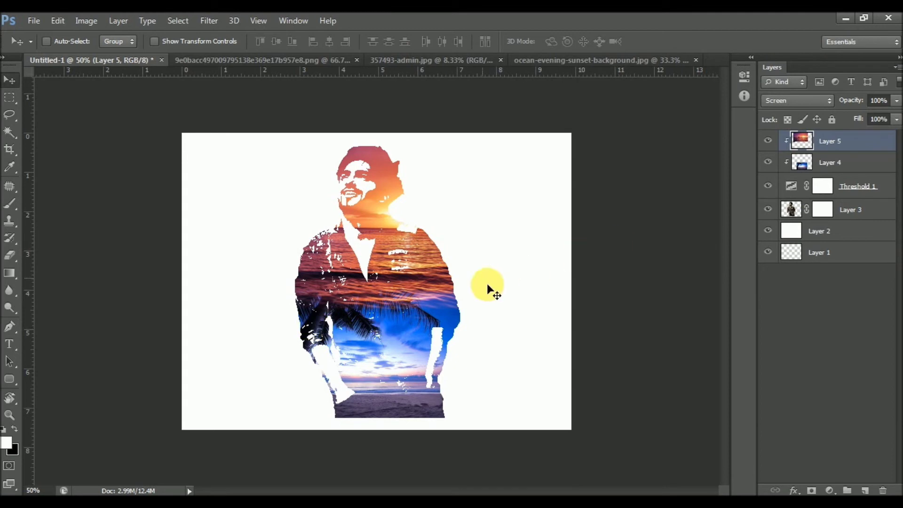
Select Layers 3 through 5 together in the Layers panel.
{"action": "left_click", "coordinate": [846, 160], "text": "shift"}
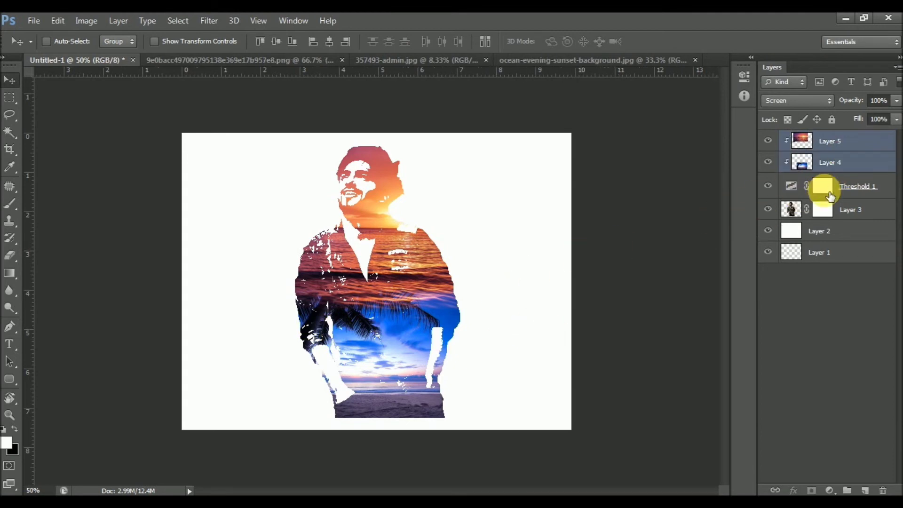
{"action": "left_click", "coordinate": [834, 237], "text": "shift"}
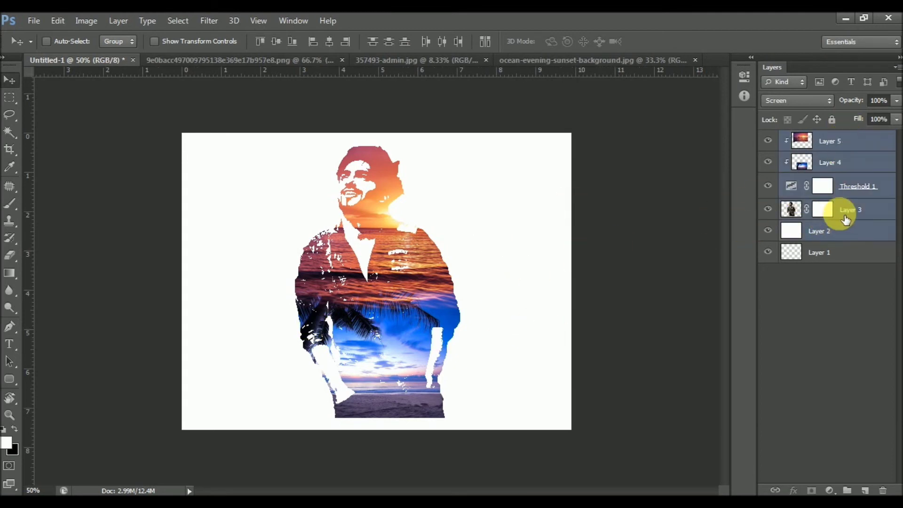
{"action": "left_click", "coordinate": [800, 230], "text": "ctrl"}
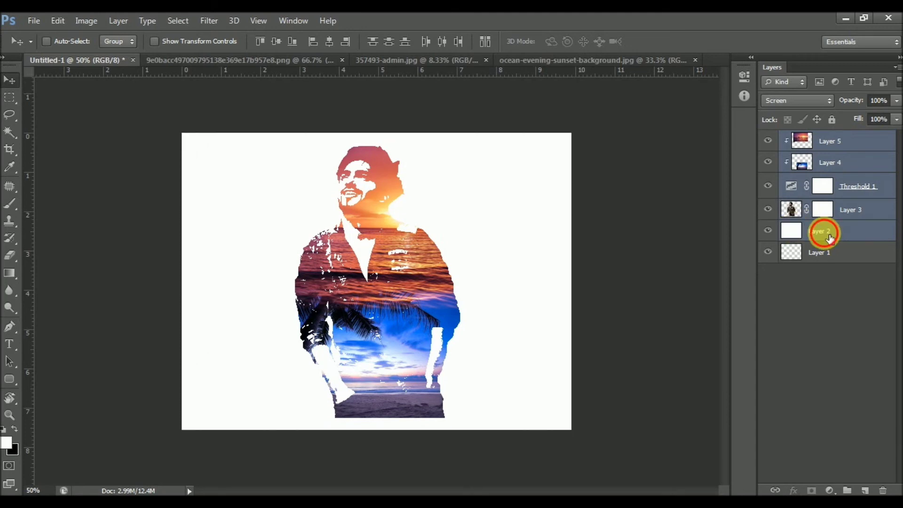
{"action": "left_click", "coordinate": [828, 238], "text": "ctrl"}
Scale the selected silhouette layers down slightly and move them up and to the left.
{"action": "key", "text": "ctrl+t"}
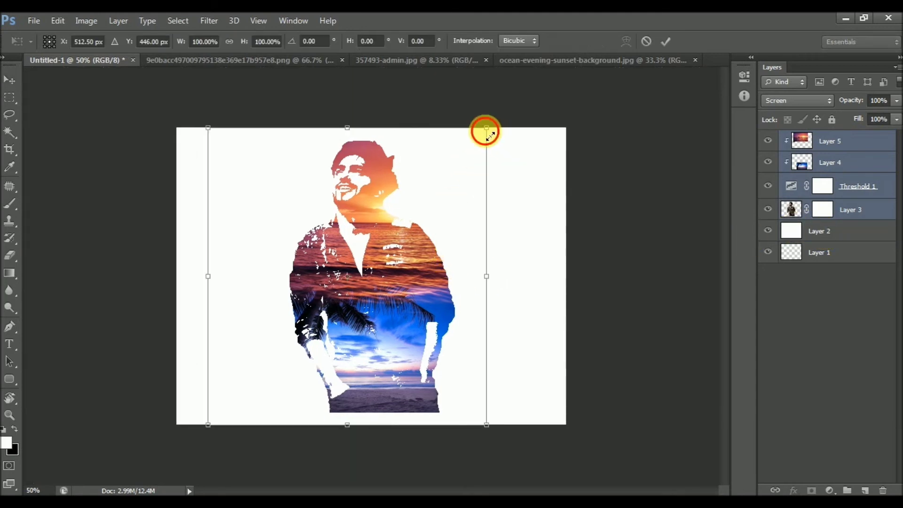
{"action": "left_click_drag", "start_coordinate": [486, 128], "coordinate": [470, 145]}
{"action": "key", "text": "Return"}
{"action": "left_click_drag", "start_coordinate": [363, 280], "coordinate": [354, 273]}
{"action": "left_click", "coordinate": [823, 210]}
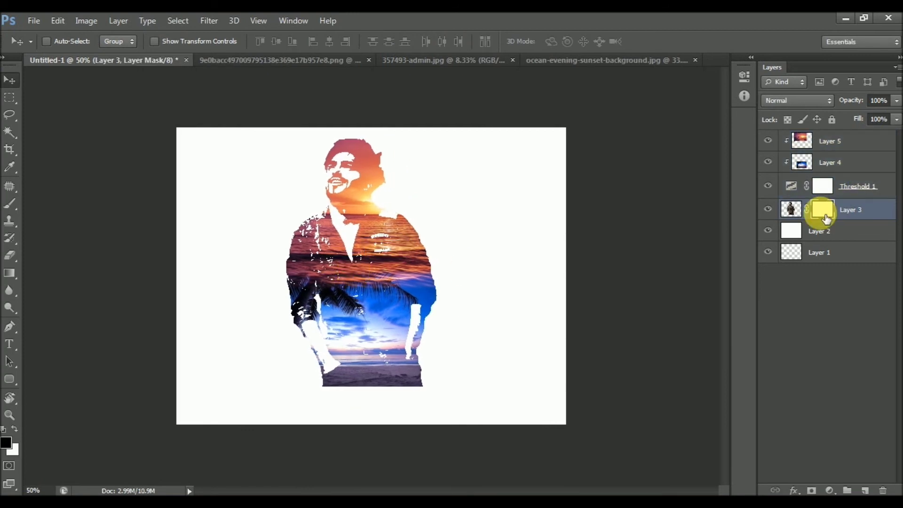
Target Layer 3's mask and pick the 2500 scatter brush preset.
{"action": "left_click", "coordinate": [801, 218]}
{"action": "left_click", "coordinate": [823, 210]}
{"action": "left_click", "coordinate": [9, 211]}
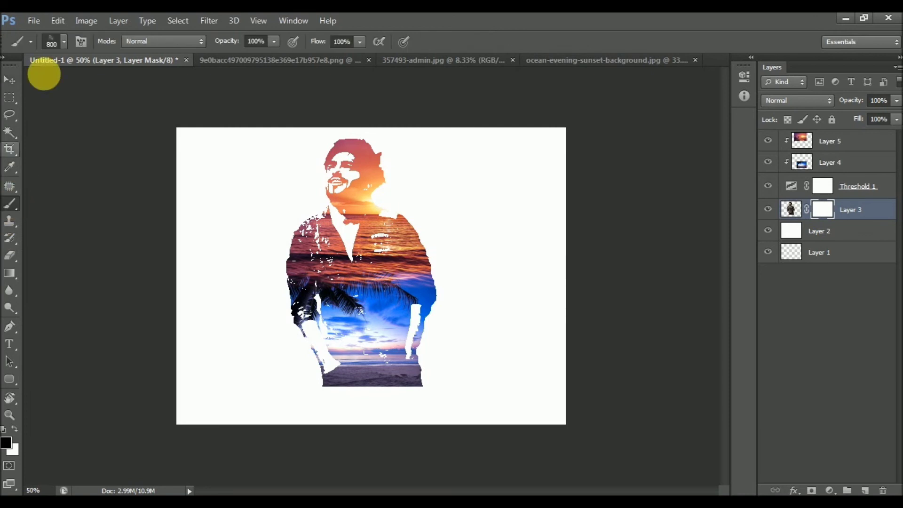
{"action": "left_click", "coordinate": [43, 47]}
{"action": "left_click_drag", "start_coordinate": [150, 144], "coordinate": [152, 206]}
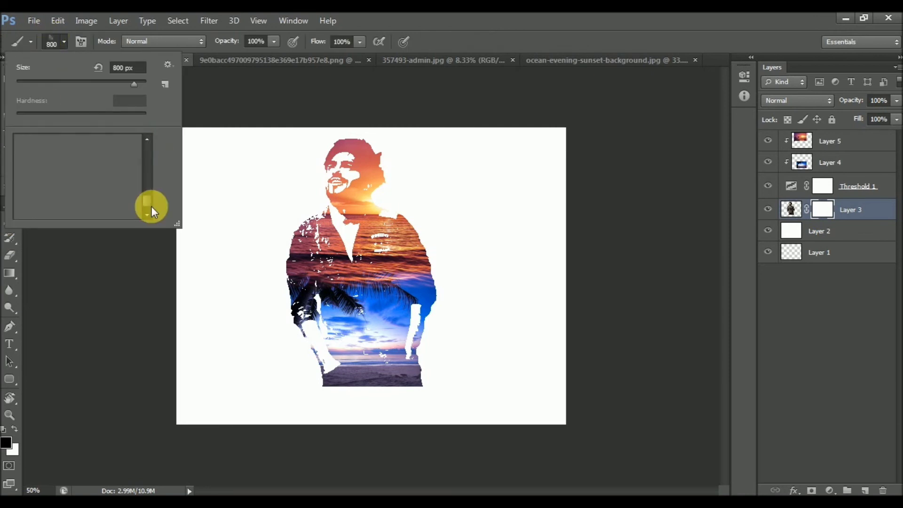
{"action": "scroll", "coordinate": [31, 164], "scroll_direction": "up", "scroll_amount": 3}
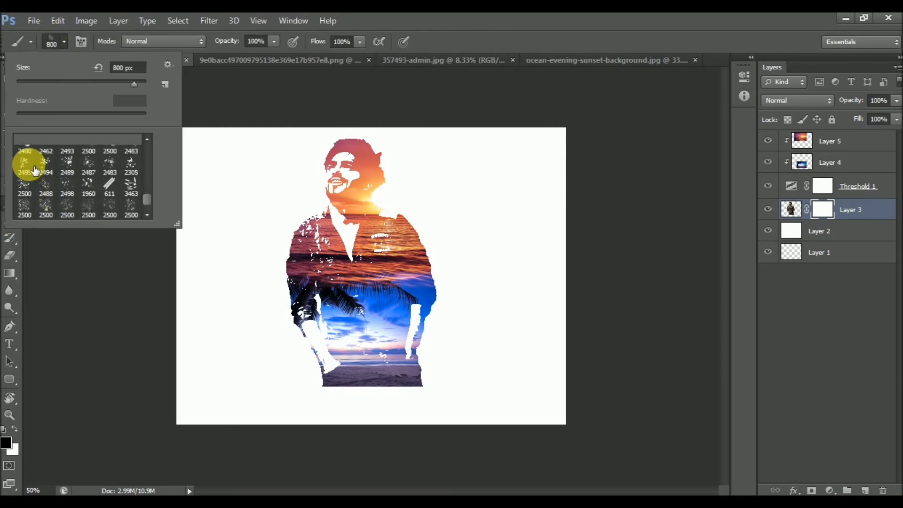
{"action": "scroll", "coordinate": [29, 167], "scroll_direction": "up", "scroll_amount": 2}
{"action": "scroll", "coordinate": [29, 168], "scroll_direction": "up", "scroll_amount": 2}
{"action": "scroll", "coordinate": [31, 188], "scroll_direction": "up", "scroll_amount": 1}
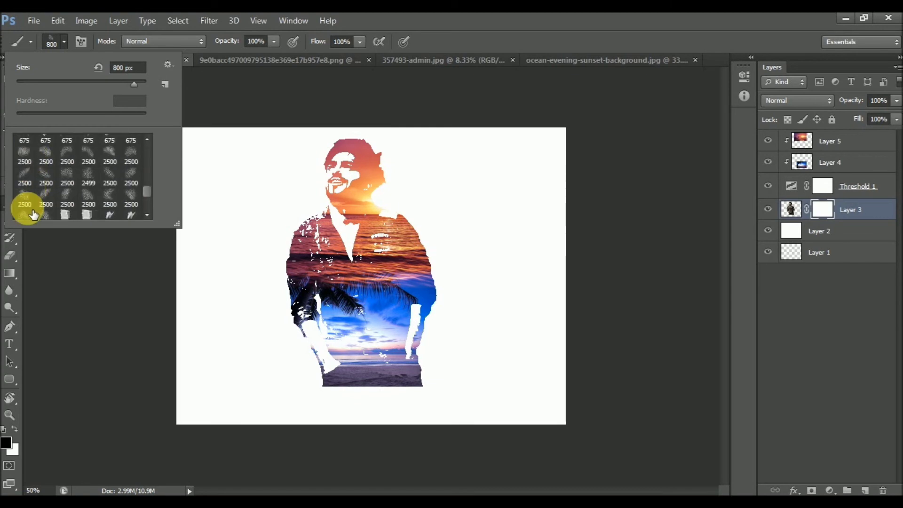
{"action": "left_click", "coordinate": [33, 198]}
{"action": "left_click", "coordinate": [325, 325]}
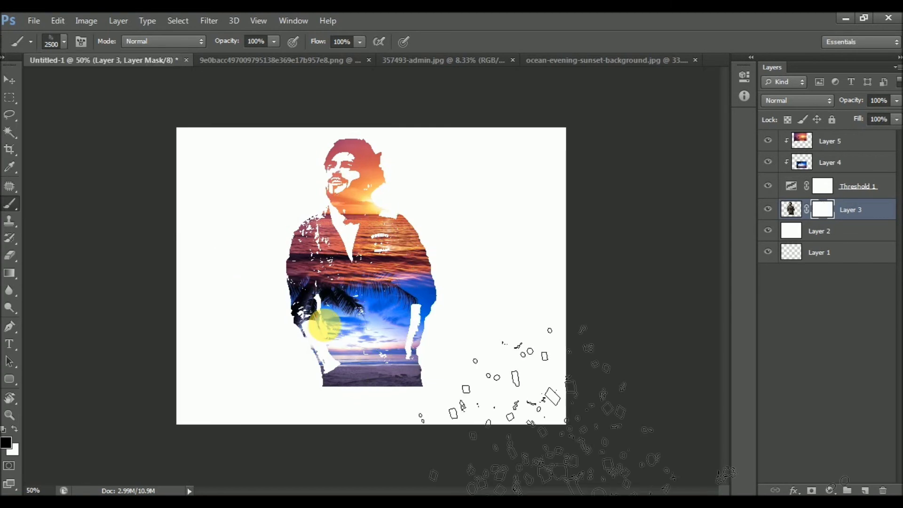
Paint 500 px scatter strokes along the figure's lower edges to disperse them into specks.
{"action": "key", "text": "bracketleft"}
{"action": "key", "text": "bracketleft"}
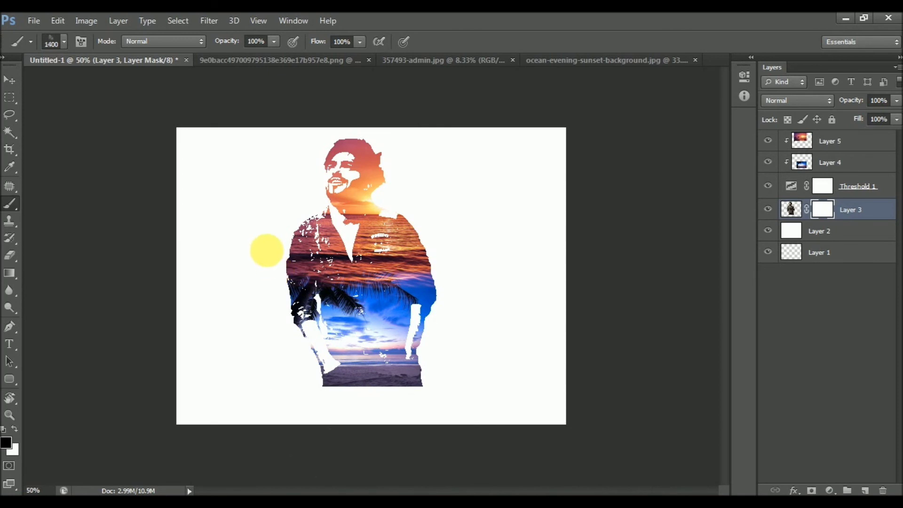
{"action": "key", "text": "bracketleft"}
{"action": "key", "text": "bracketleft"}
{"action": "key", "text": "bracketleft"}
{"action": "mouse_move", "coordinate": [328, 360]}
{"action": "left_mouse_down"}
{"action": "mouse_move", "coordinate": [340, 400]}
{"action": "mouse_move", "coordinate": [475, 396]}
{"action": "left_mouse_up"}
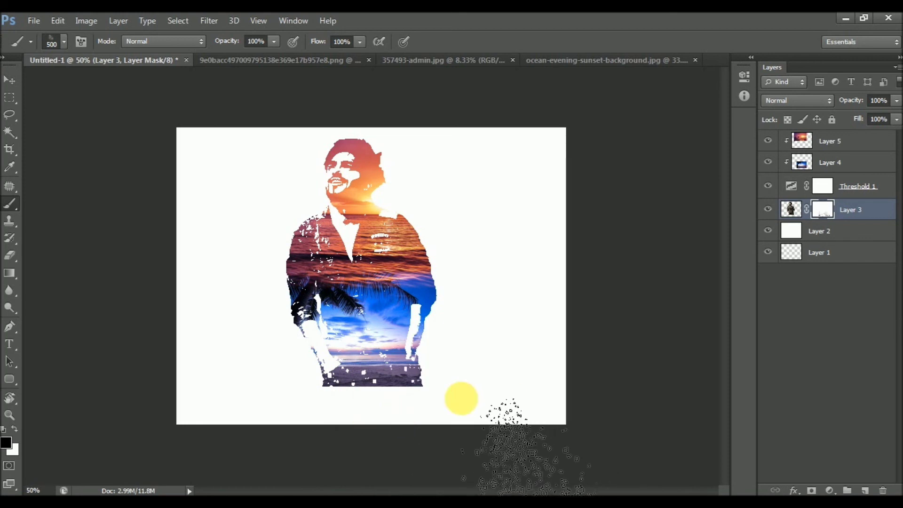
{"action": "left_click_drag", "start_coordinate": [474, 397], "coordinate": [334, 409]}
{"action": "mouse_move", "coordinate": [396, 419]}
{"action": "left_mouse_down"}
{"action": "mouse_move", "coordinate": [448, 379]}
{"action": "mouse_move", "coordinate": [460, 343]}
{"action": "left_mouse_up"}
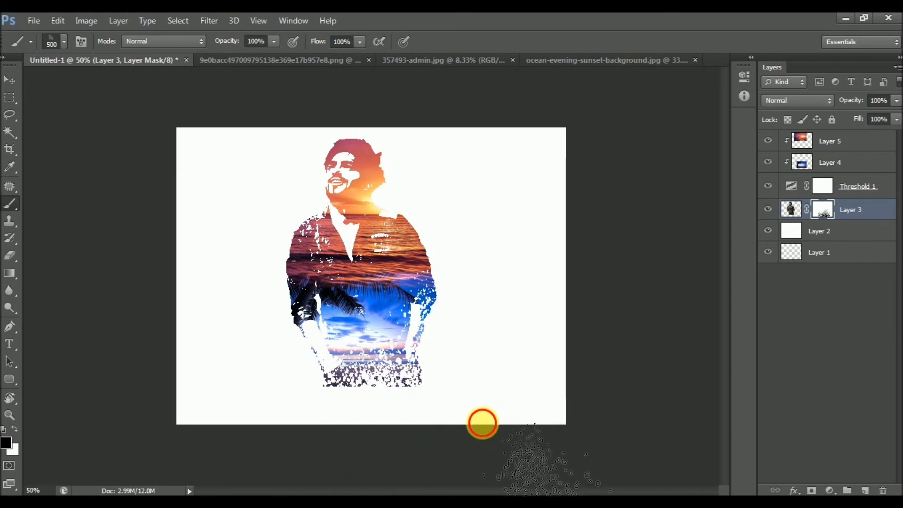
{"action": "left_click_drag", "start_coordinate": [373, 438], "coordinate": [228, 297]}
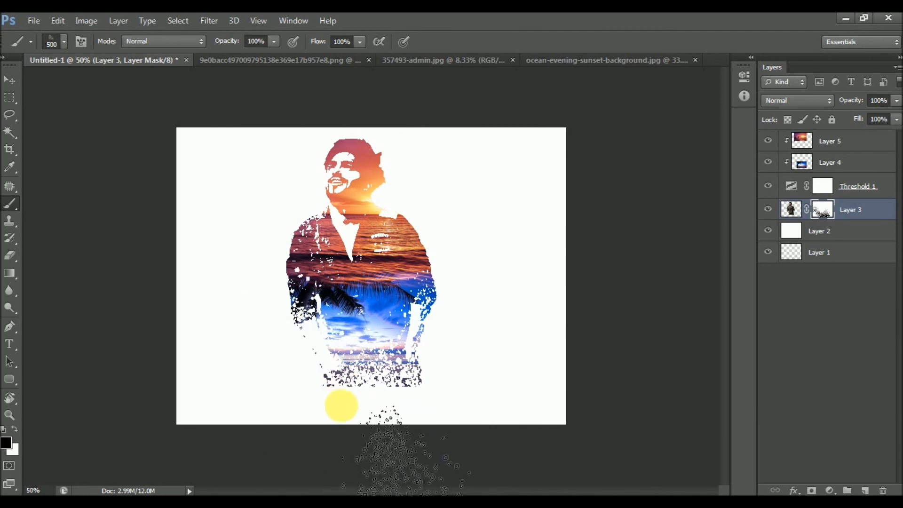
{"action": "mouse_move", "coordinate": [421, 415]}
{"action": "left_mouse_down"}
{"action": "mouse_move", "coordinate": [346, 376]}
{"action": "mouse_move", "coordinate": [409, 384]}
{"action": "left_mouse_up"}
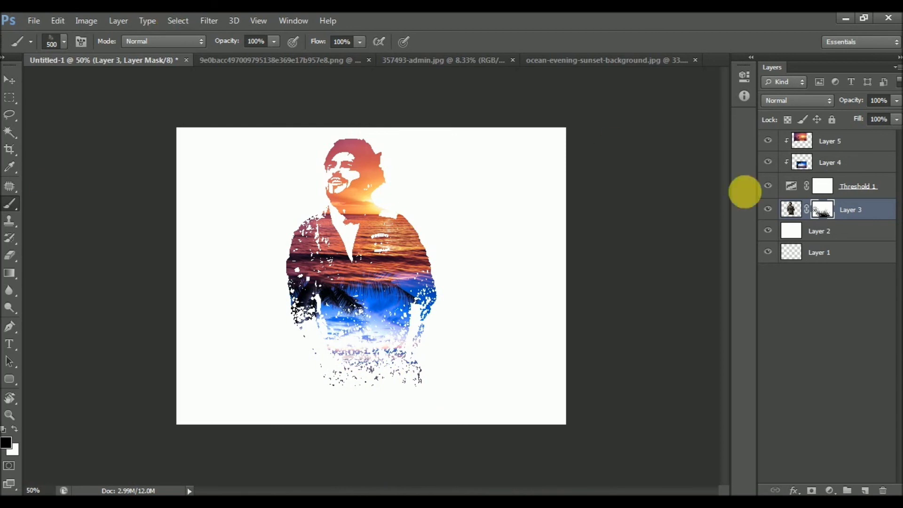
{"action": "key", "text": "v"}
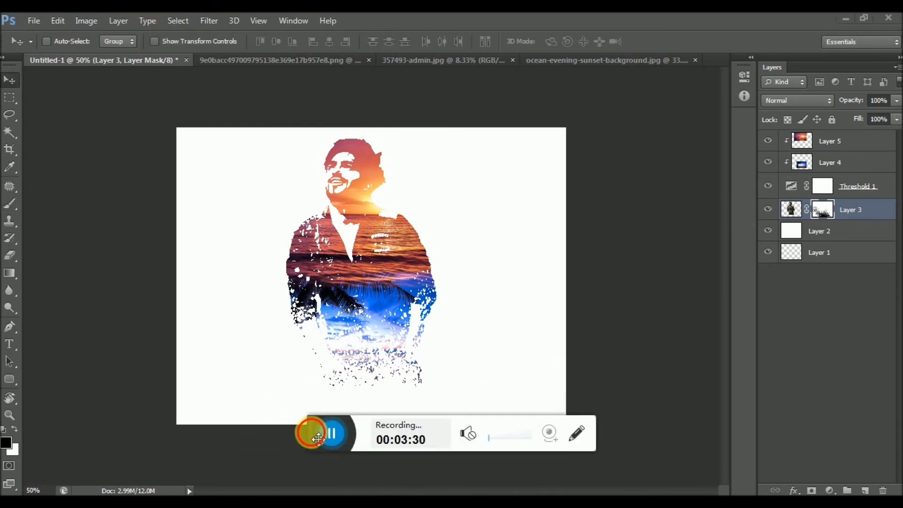